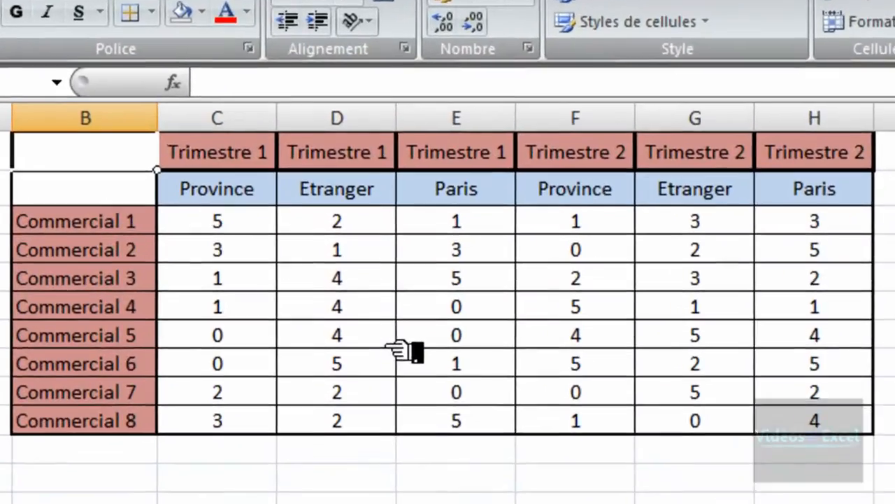
- Examine the sales table's quarter headers, region headers and the figures per salesperson
click(273, 257)
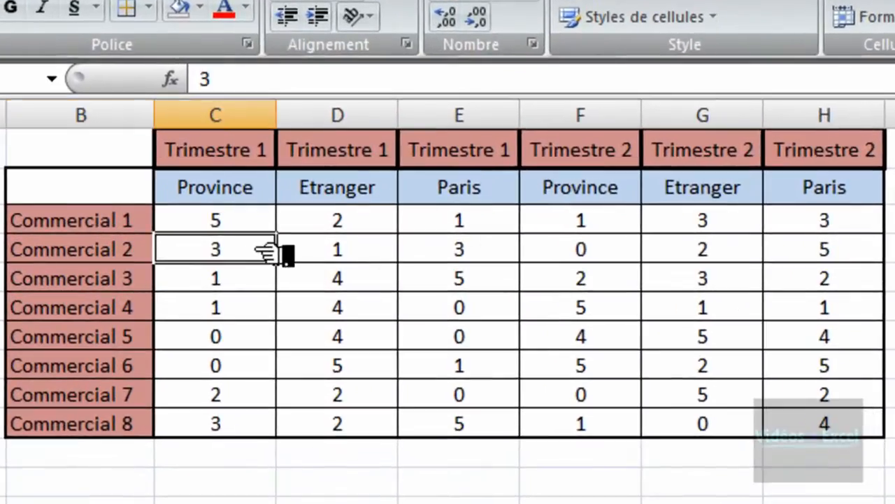
click(395, 273)
click(368, 190)
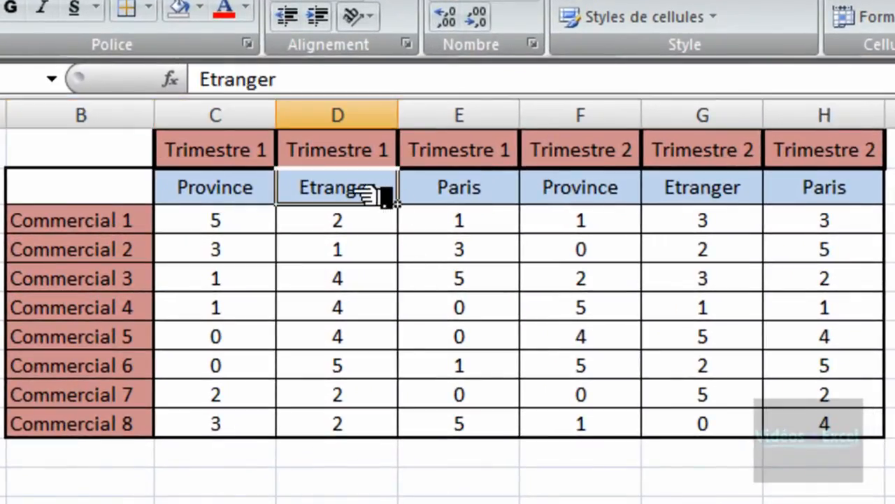
click(439, 188)
click(272, 218)
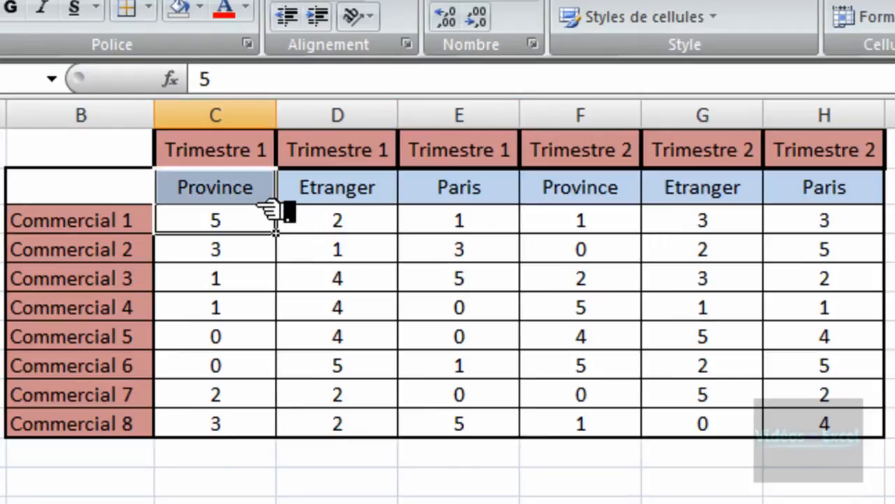
click(353, 152)
click(591, 151)
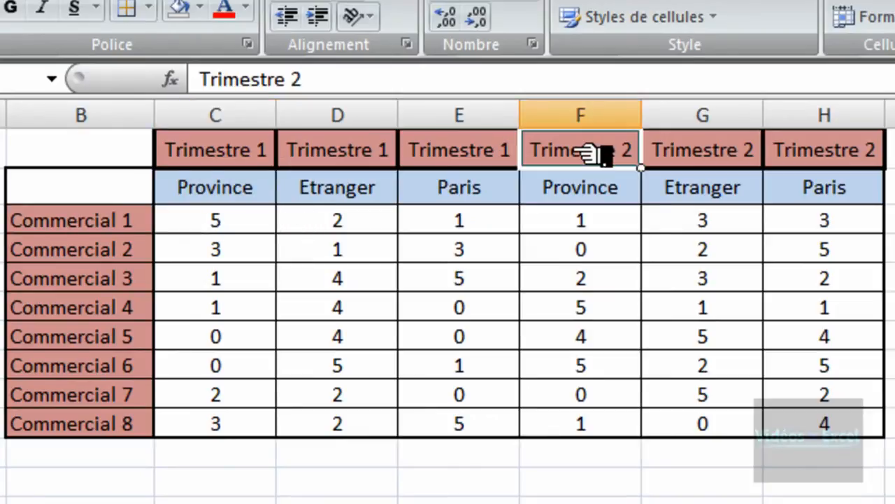
click(392, 364)
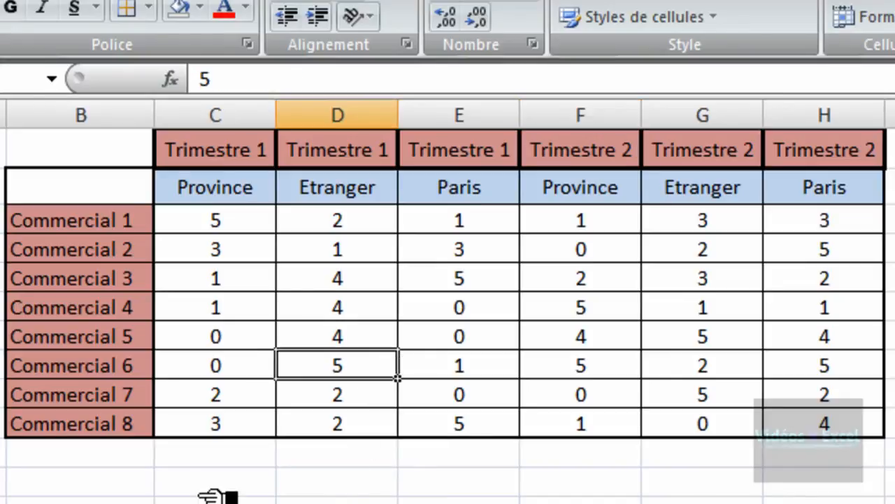
click(218, 482)
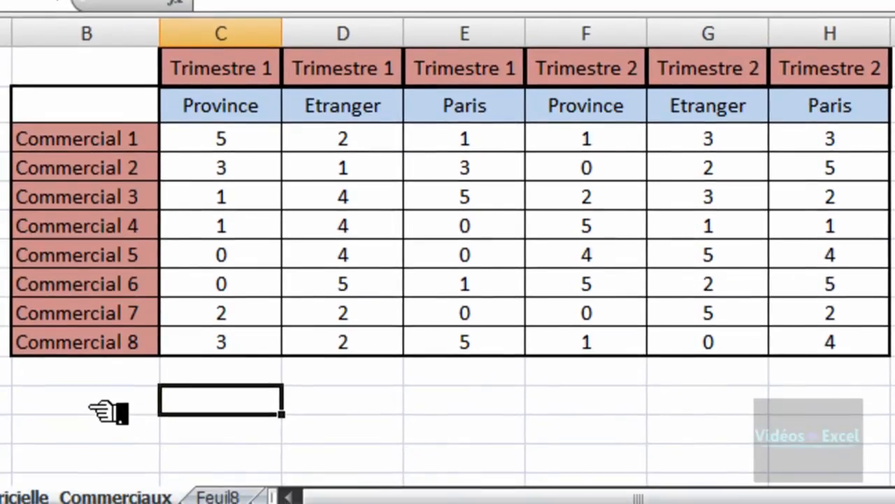
- Add a list data validation to cell B12 with the source Trimestre 1;Trimestre 2
click(106, 411)
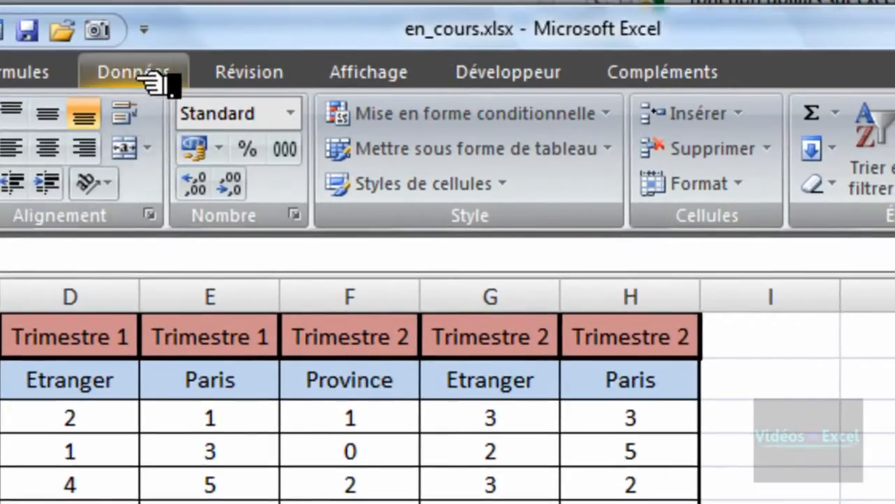
click(139, 72)
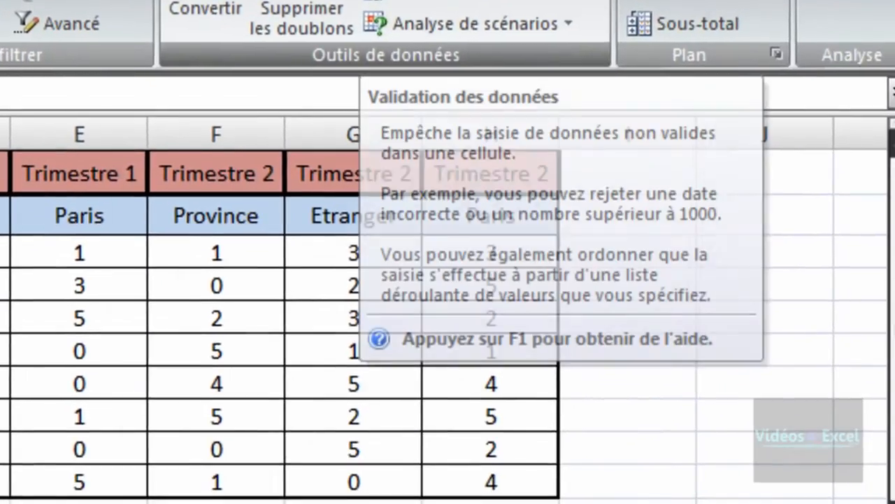
click(434, 1)
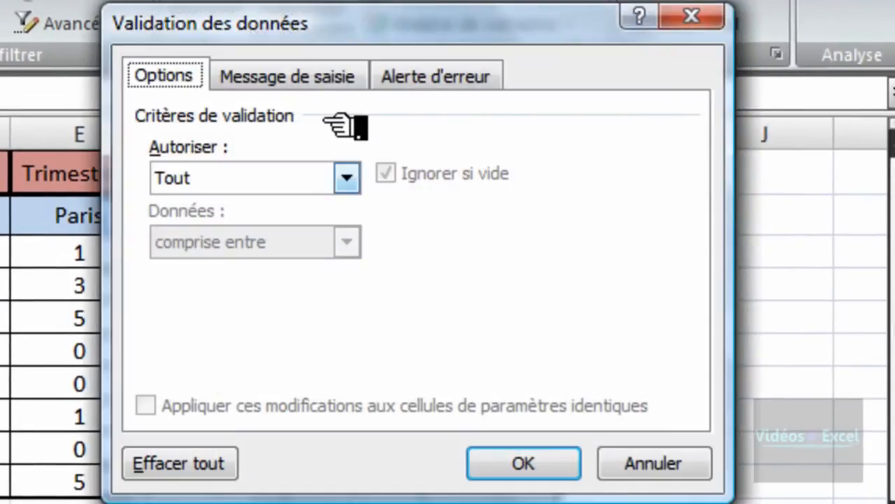
click(347, 179)
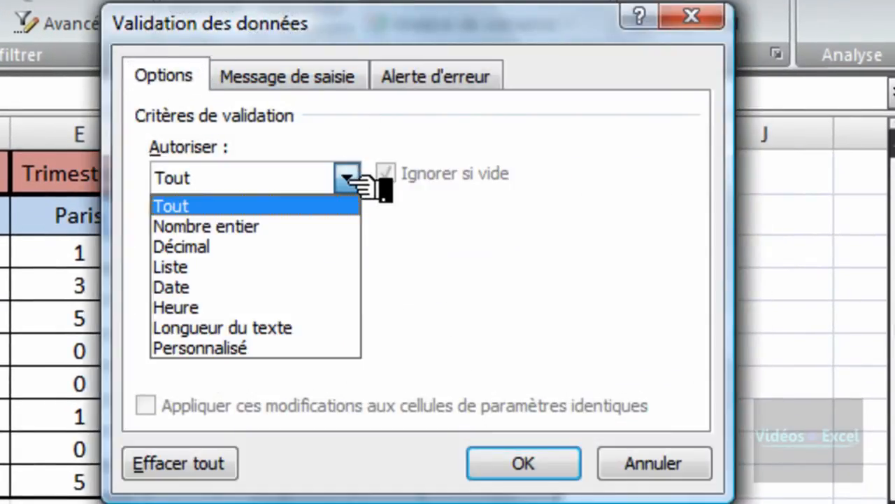
click(336, 279)
click(284, 313)
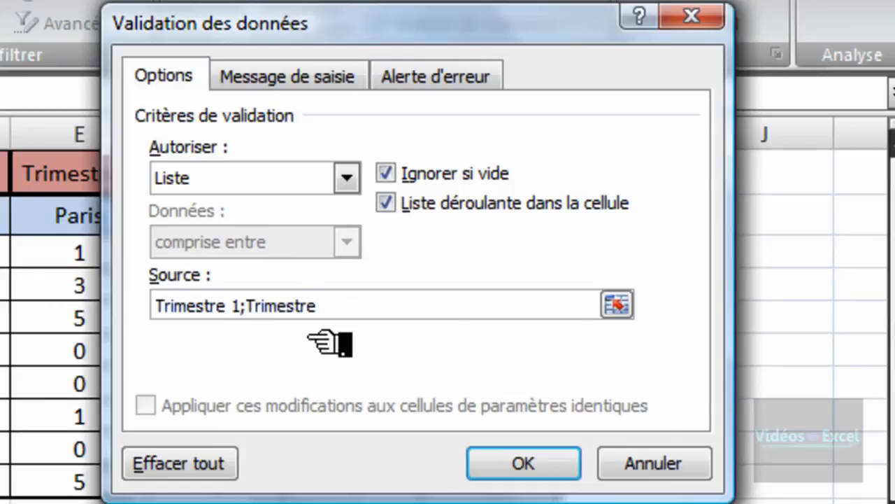
key(Return)
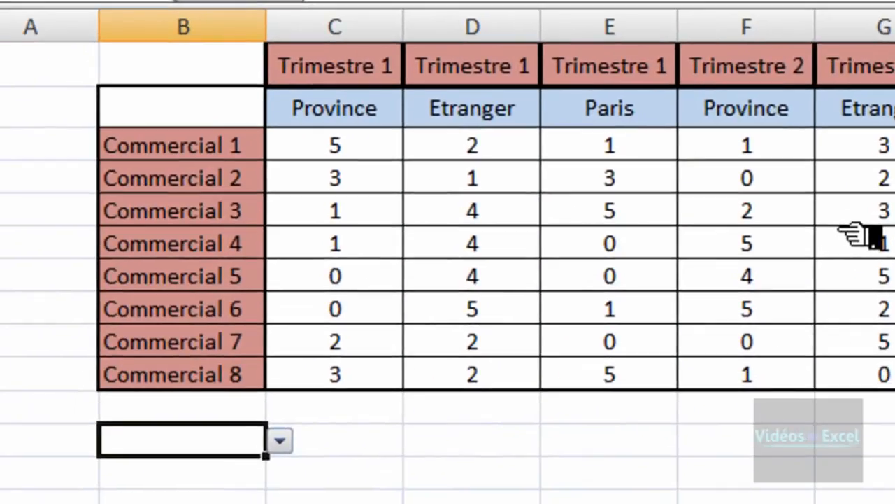
- Try both quarters in B12's drop-down list, finishing with Trimestre 2 selected
click(279, 440)
click(283, 468)
click(283, 441)
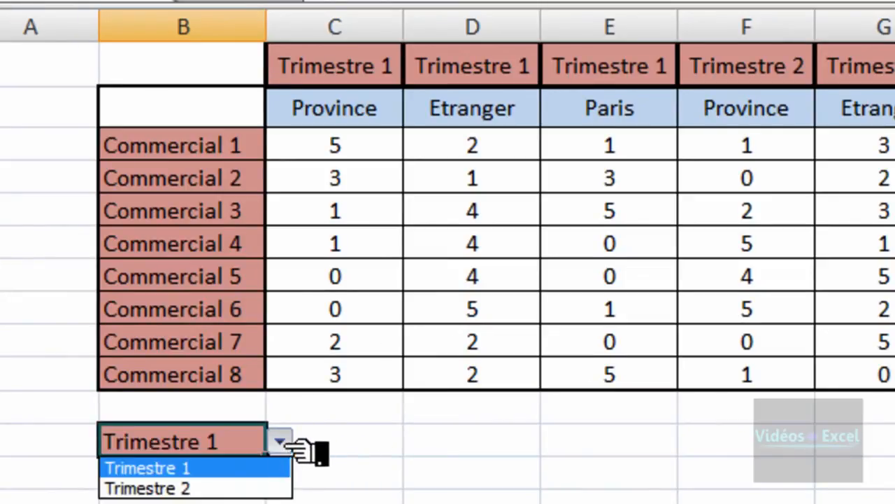
click(280, 489)
click(281, 441)
click(283, 468)
click(279, 441)
click(275, 488)
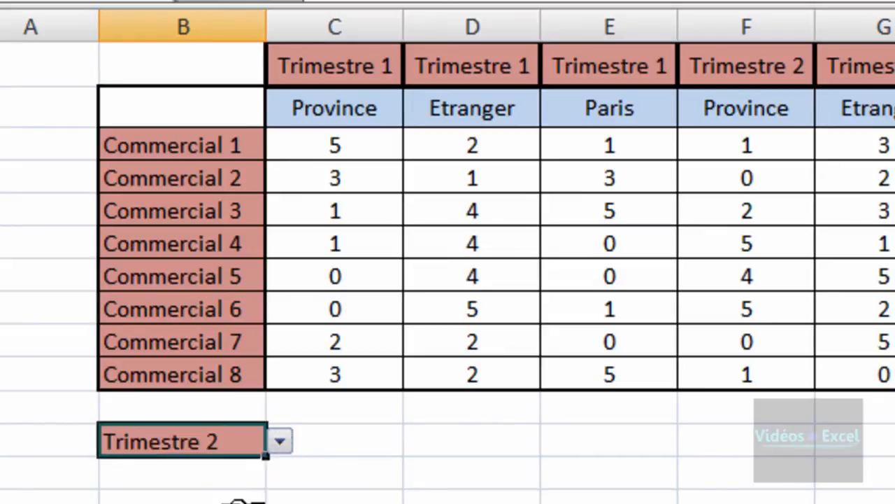
- Add a list data validation to cell B13 with the source Province;Etranger;Paris
click(241, 482)
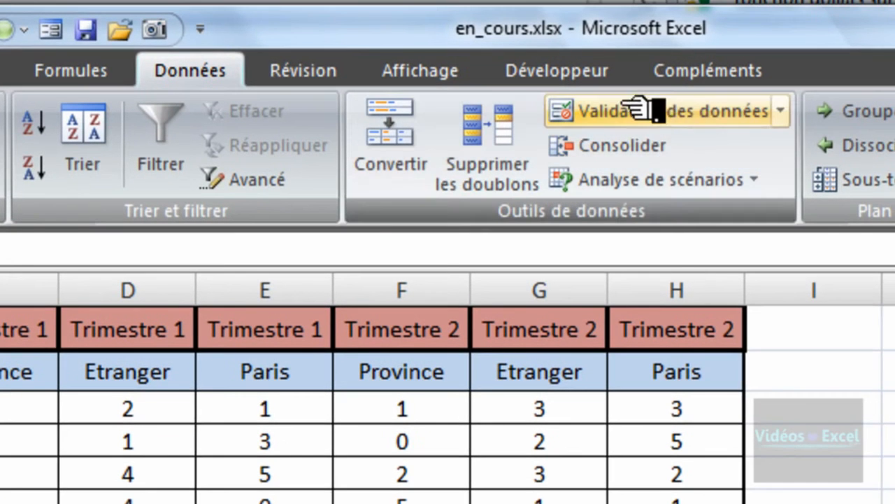
click(682, 119)
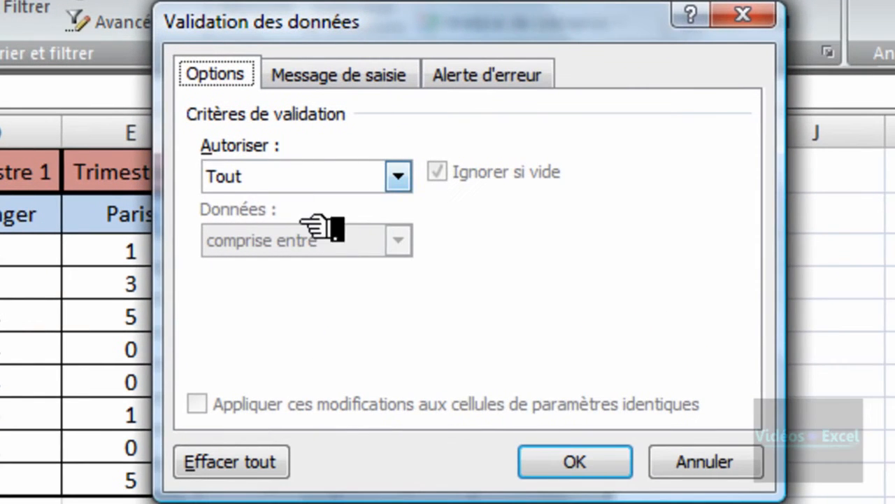
click(398, 177)
click(340, 261)
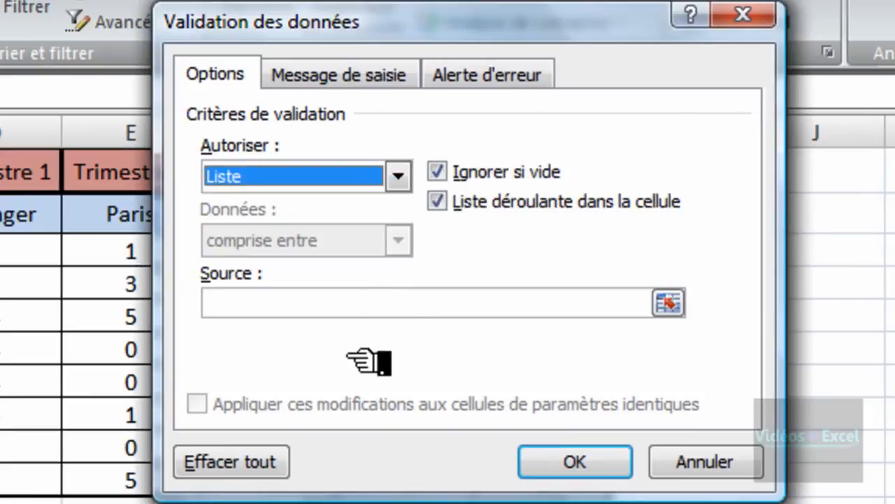
click(295, 303)
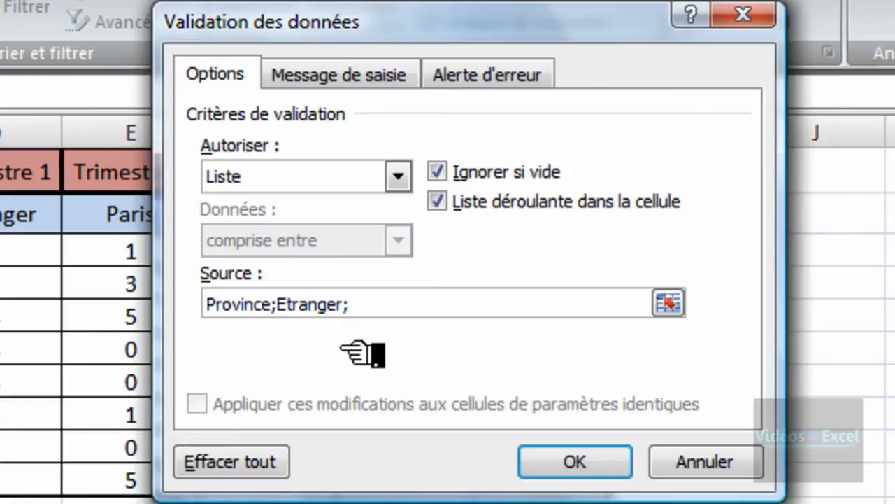
key(Return)
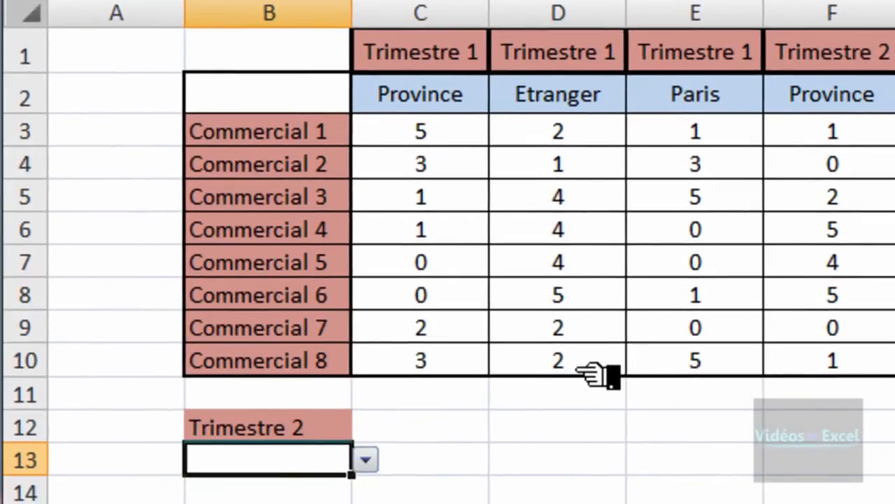
- Try the regions Province and Etranger in B13's drop-down list, finishing with Paris selected
click(365, 460)
click(350, 487)
click(365, 460)
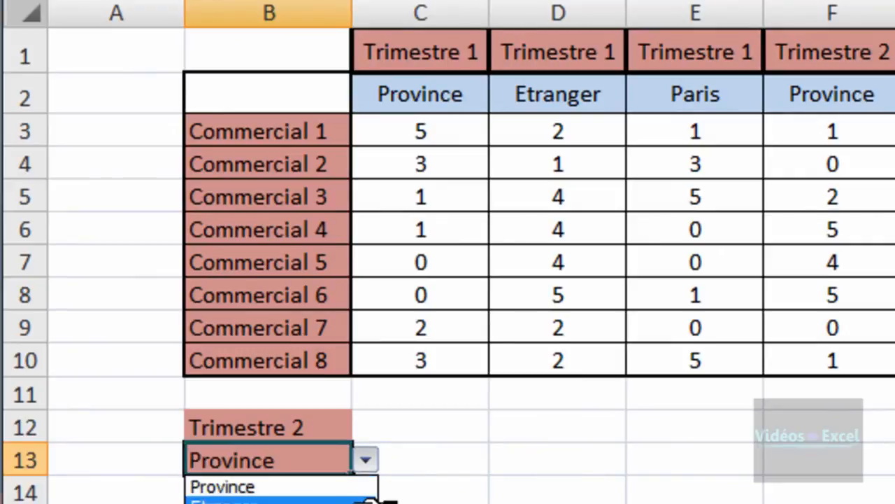
click(280, 501)
click(365, 460)
click(280, 503)
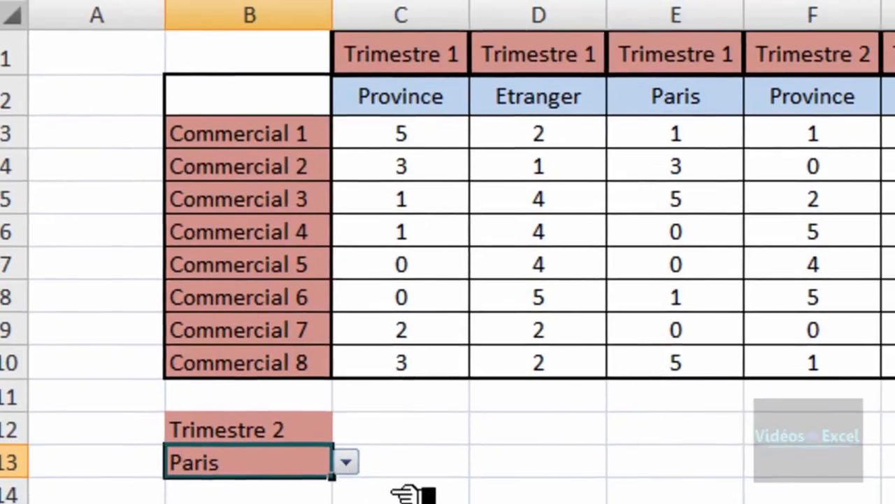
click(567, 437)
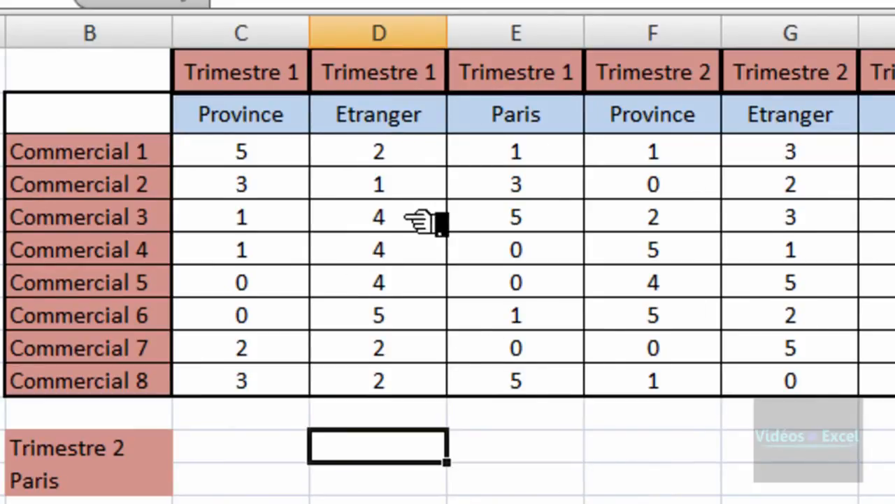
click(118, 456)
click(120, 481)
click(120, 453)
click(121, 481)
click(122, 453)
- Start a SOMME formula in D12 with the quarter condition (C1:H1=B12) as its first factor
click(392, 456)
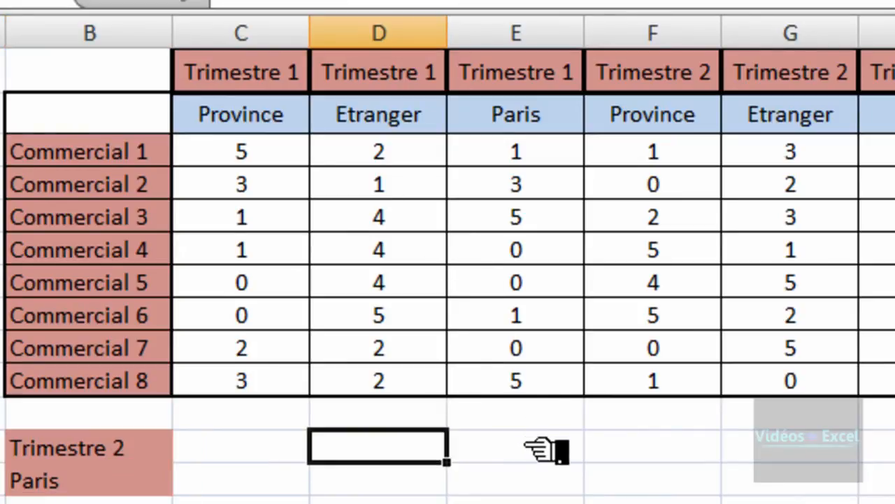
text(=som)
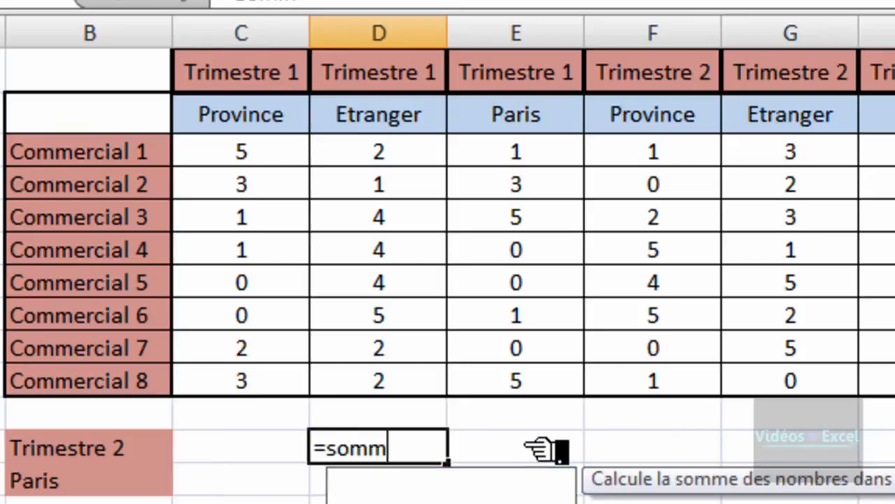
text(m)
key(Down)
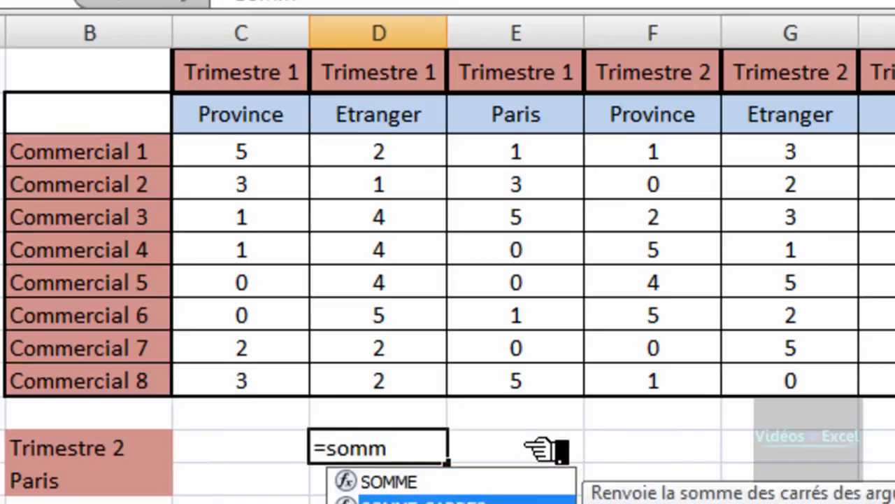
key(Up)
key(Tab)
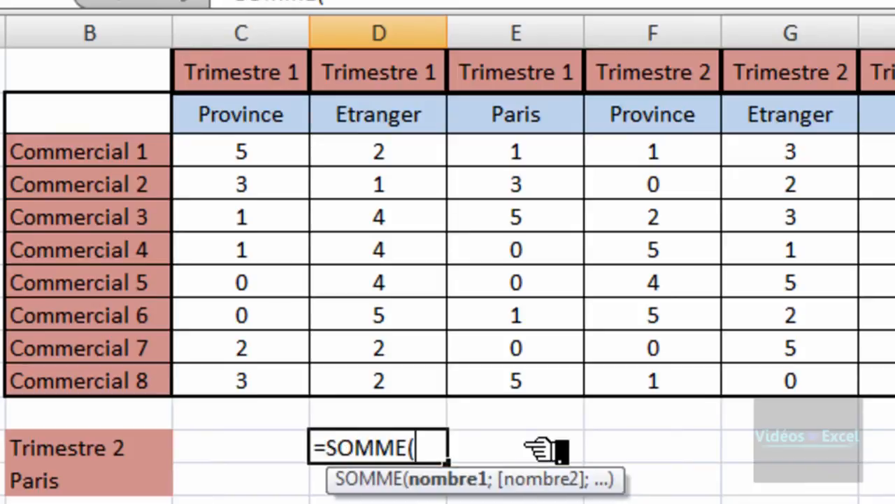
text(()
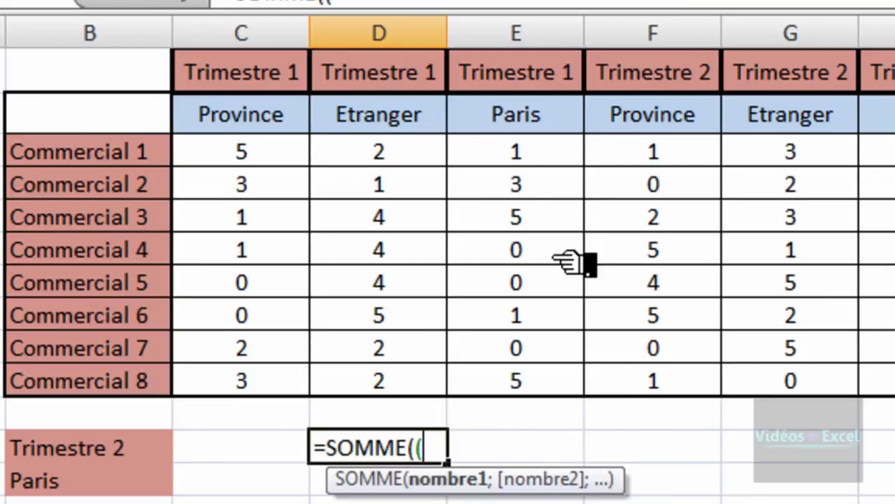
click(237, 78)
drag(238, 78, 880, 77)
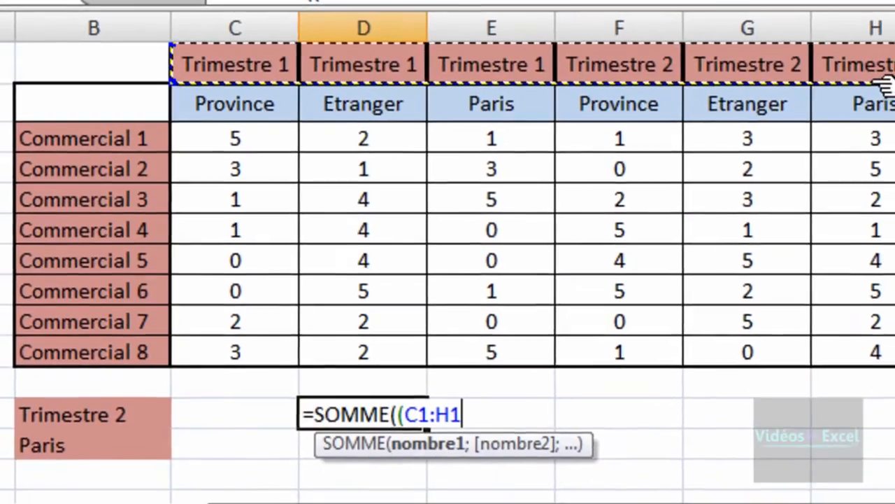
text(=)
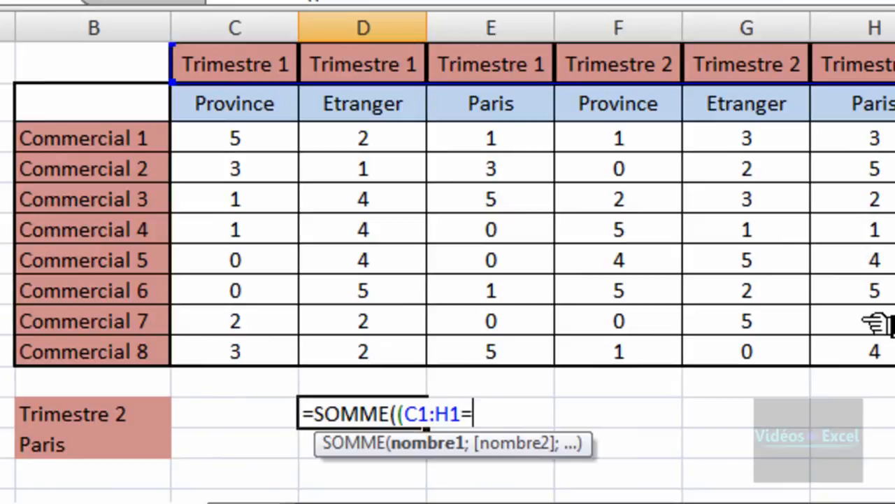
click(89, 418)
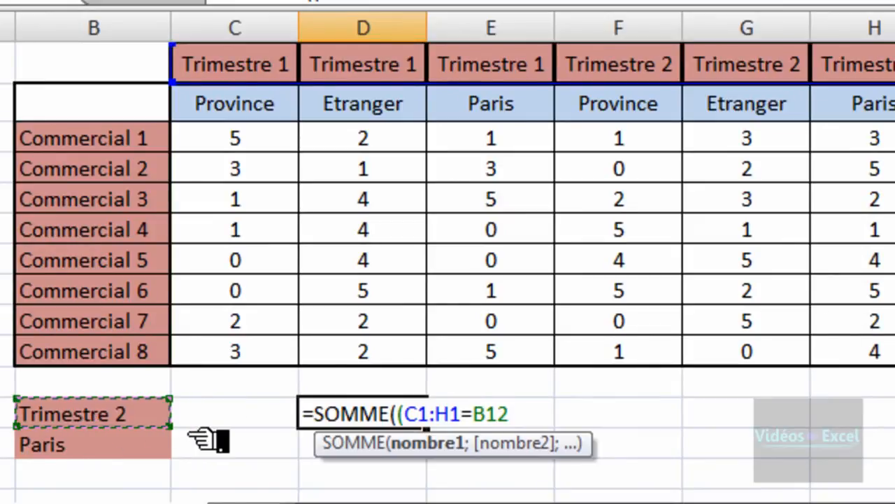
text())
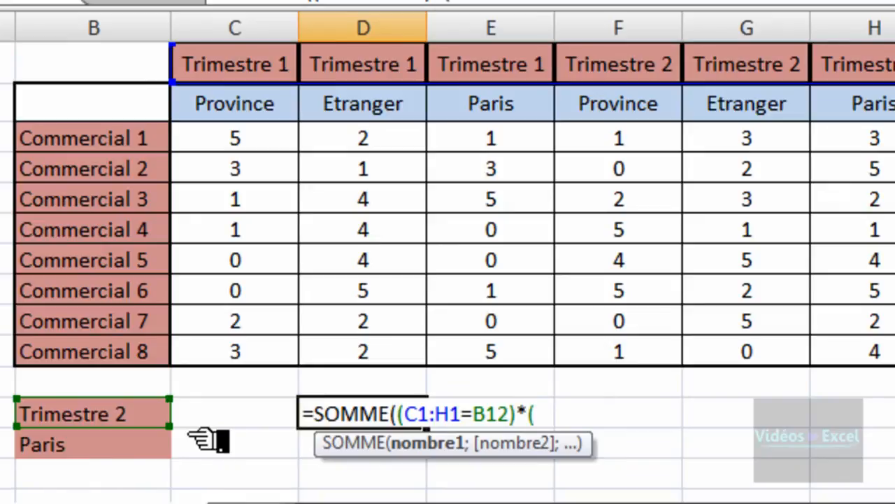
- Add the region condition (C2:H2=B13) as the second factor of D12's SOMME formula, followed by a multiplication sign
text(*()
drag(260, 116, 883, 116)
text(=)
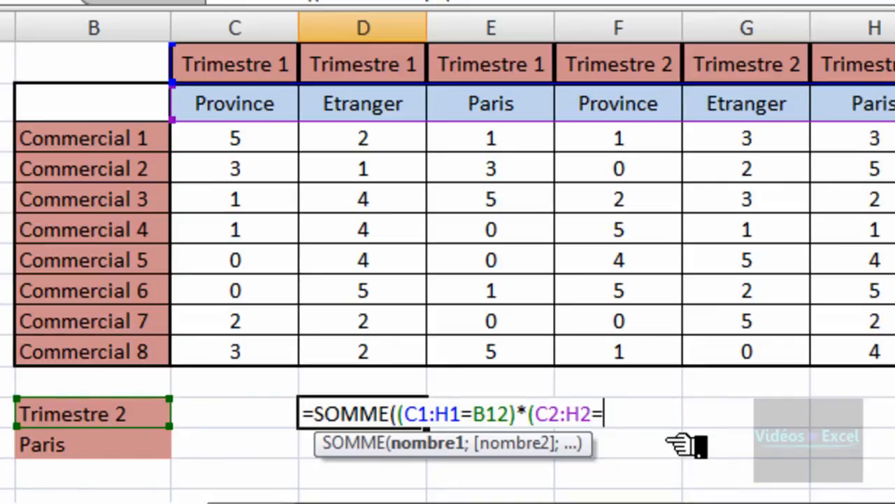
click(78, 451)
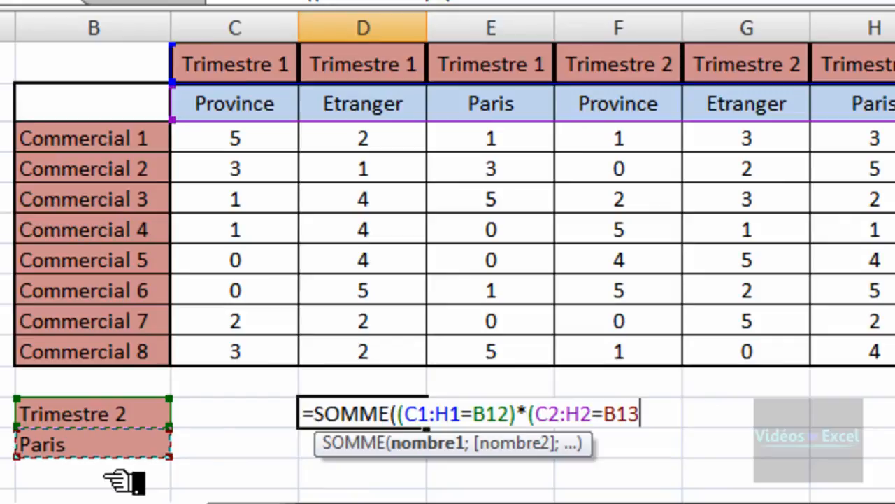
text()*)
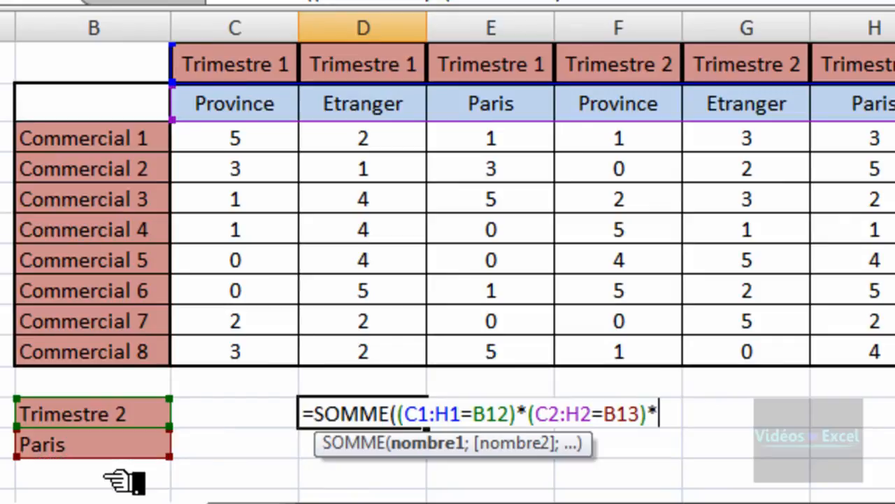
- Complete D12's SOMME formula with the figures range C3:H10 as last factor and enter it as an ordinary formula
drag(283, 146, 824, 347)
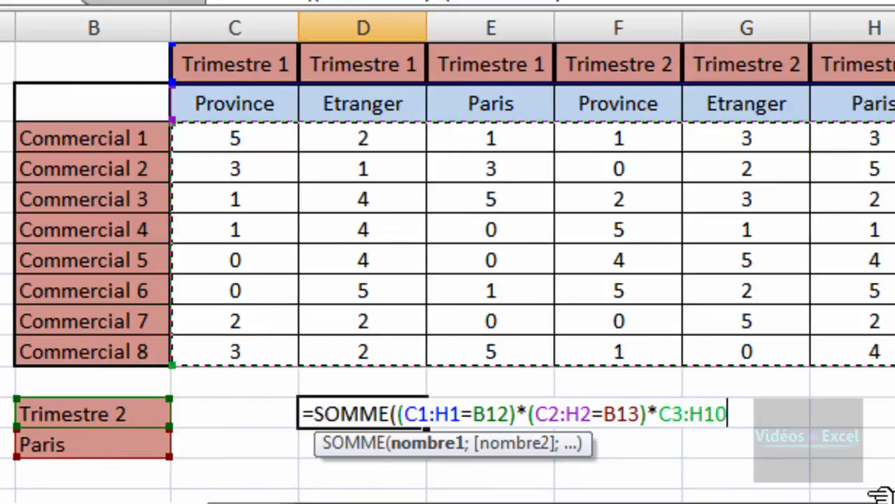
text())
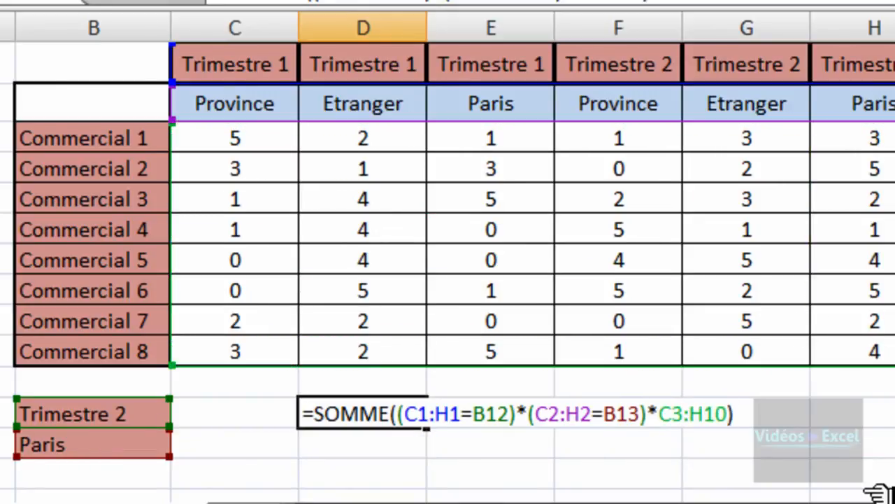
key(Return)
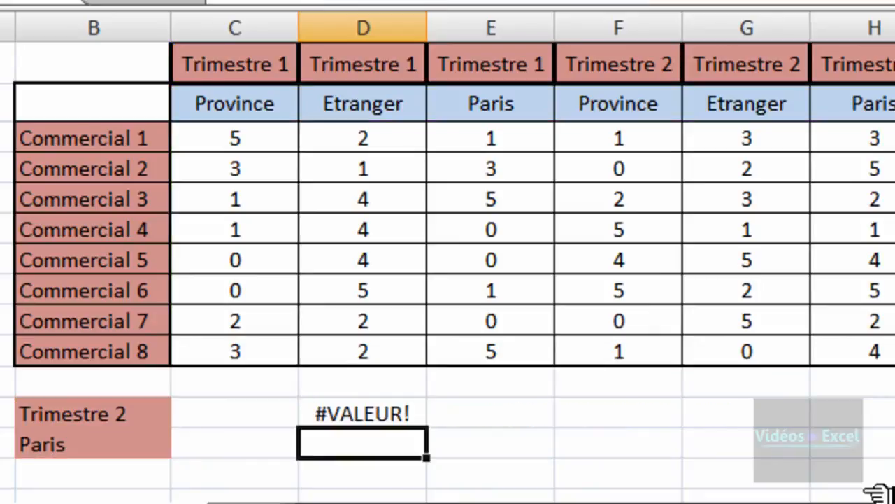
- Reopen the formula in D12 and validate it as a matrix formula
key(Up)
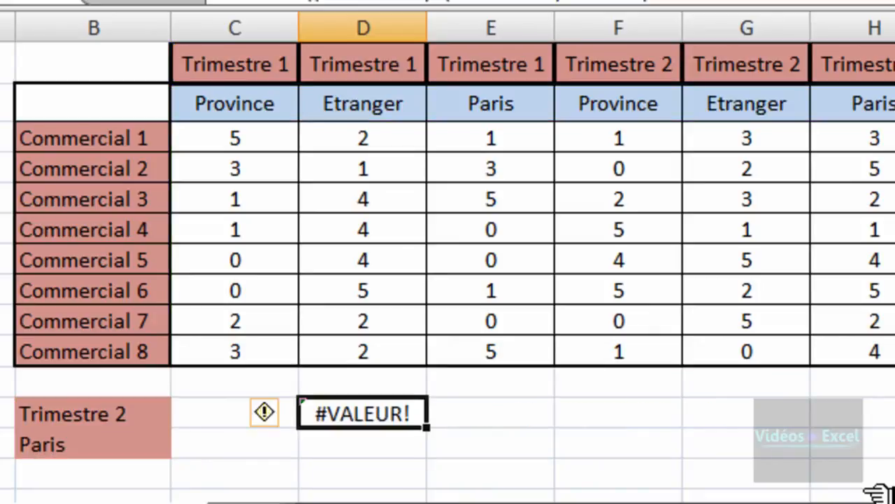
key(F2)
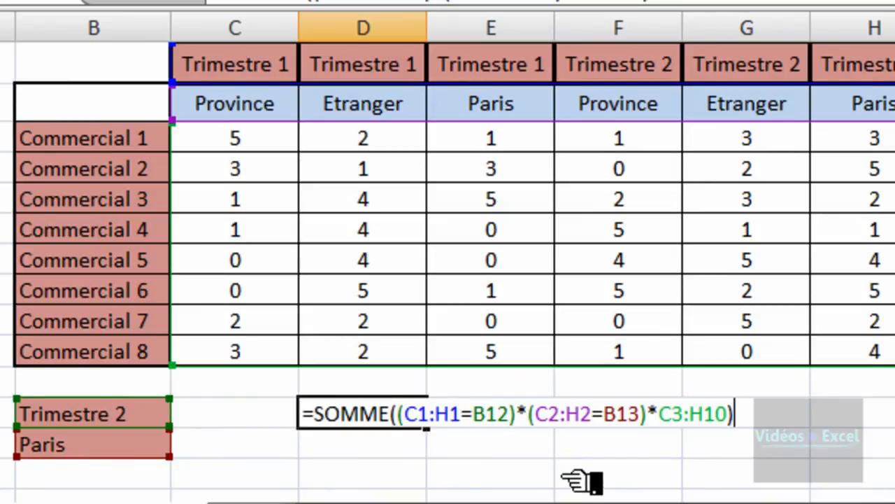
key(ctrl+shift+Return)
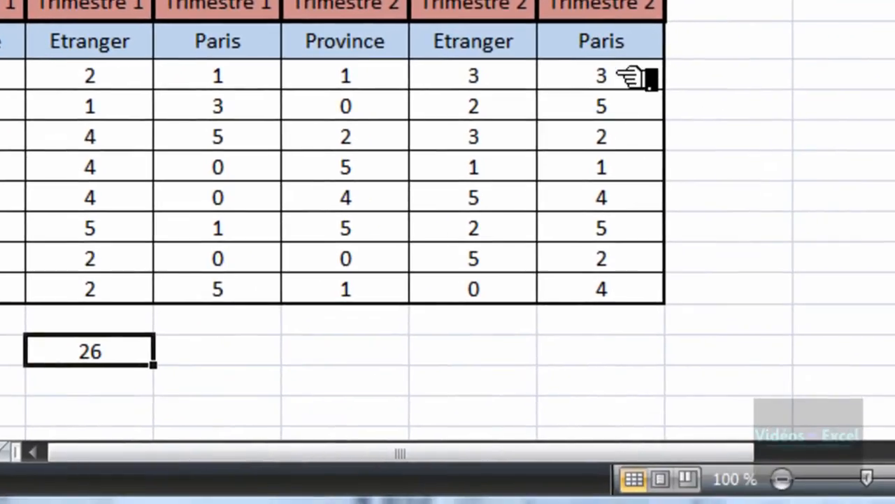
- Check D12's result against the sum of the Trimestre 2 Paris figures in H3:H10
drag(892, 139, 894, 193)
drag(638, 133, 636, 289)
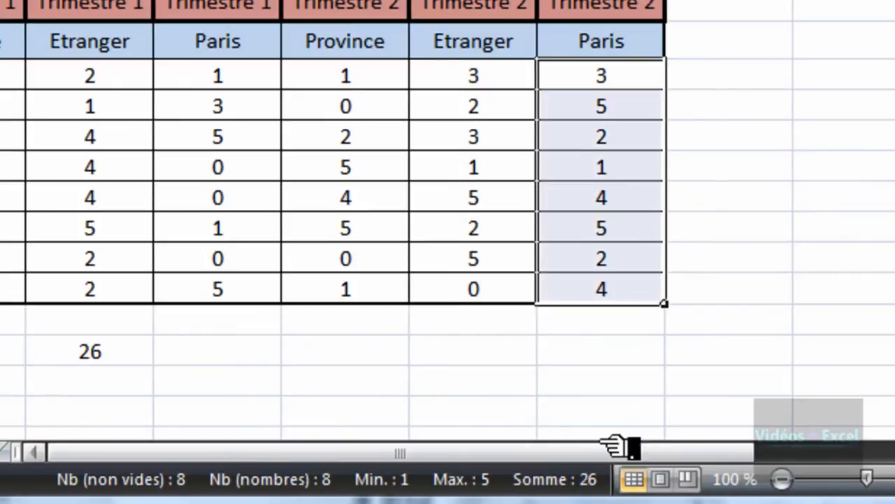
click(59, 383)
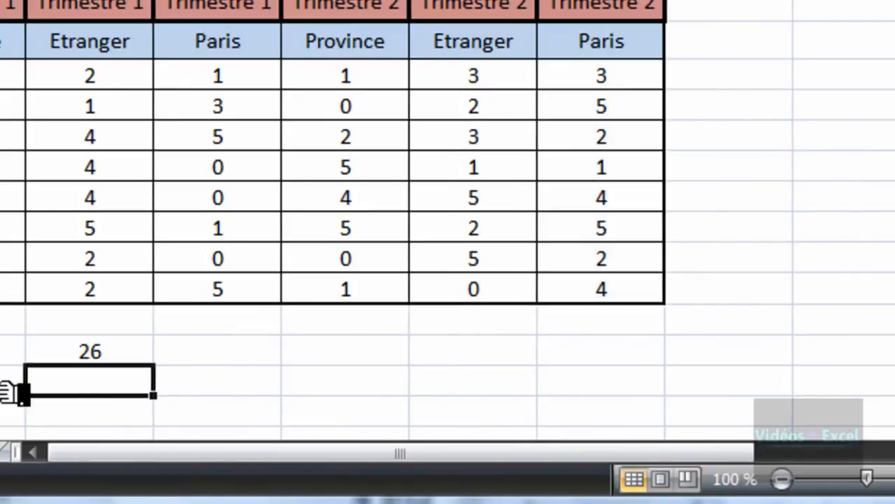
- Choose Province in B13's drop-down list and Trimestre 1 in B12's drop-down list
click(70, 406)
click(248, 431)
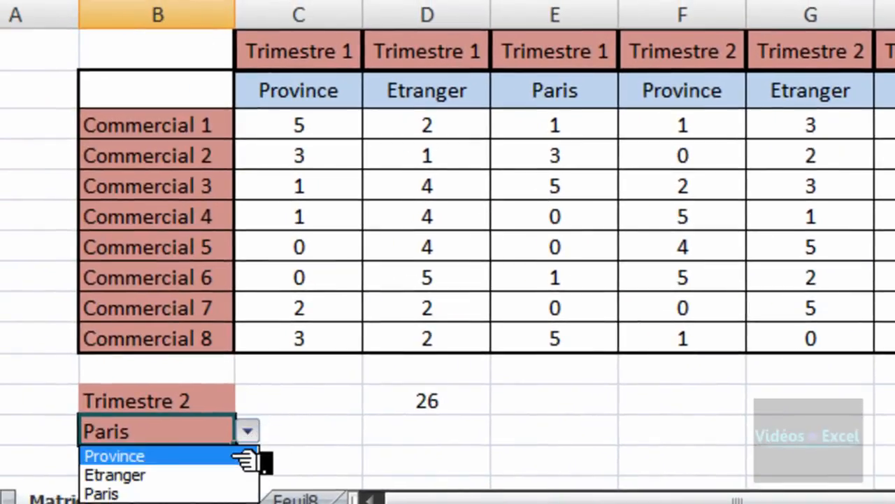
click(239, 456)
click(229, 403)
click(248, 401)
click(251, 425)
- Check D12's result against the sum of the Trimestre 1 Province figures in C3:C10
click(430, 405)
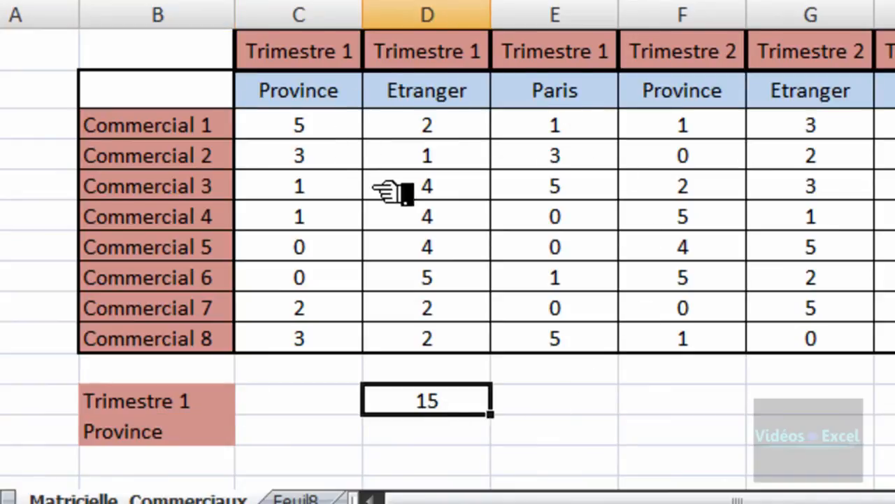
drag(343, 134, 346, 338)
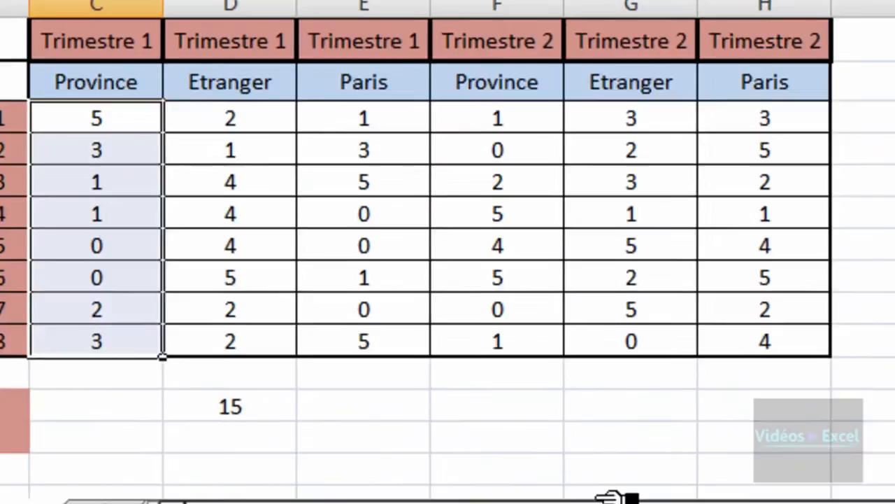
click(231, 406)
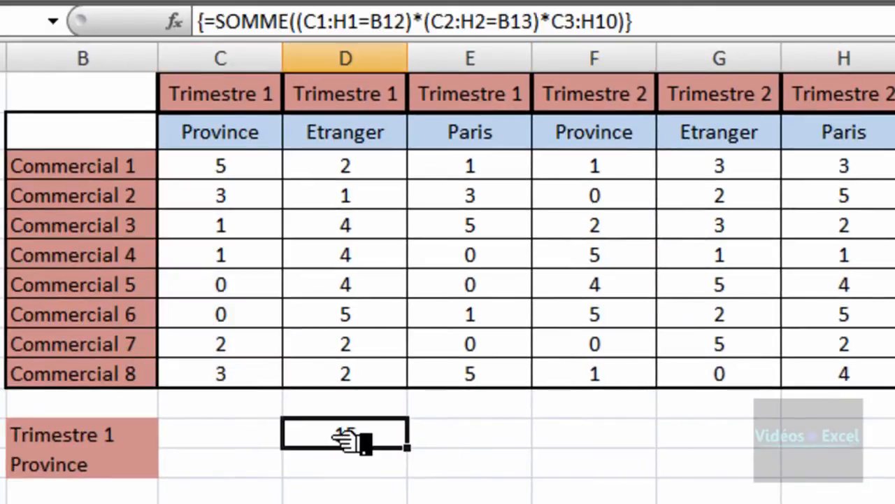
- Evaluate the quarter condition C1:H1=B12 inside D12's formula to examine its array, restoring the condition after each evaluation
double_click(349, 435)
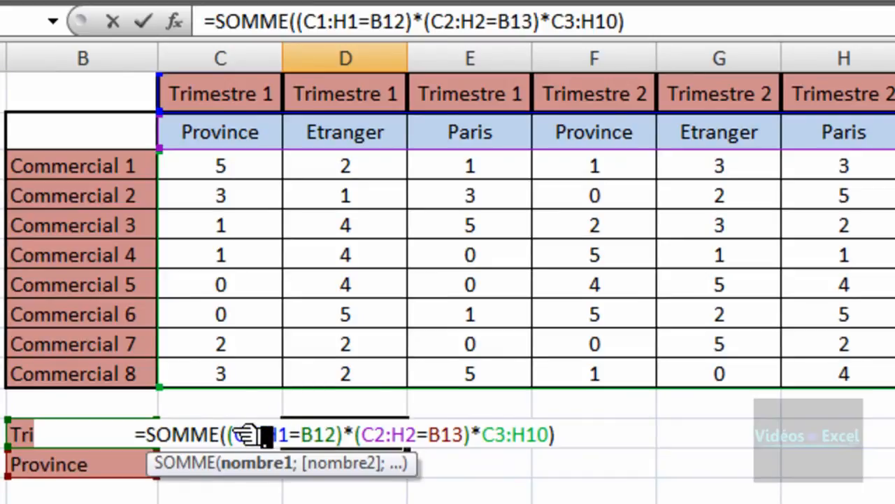
drag(244, 435, 348, 429)
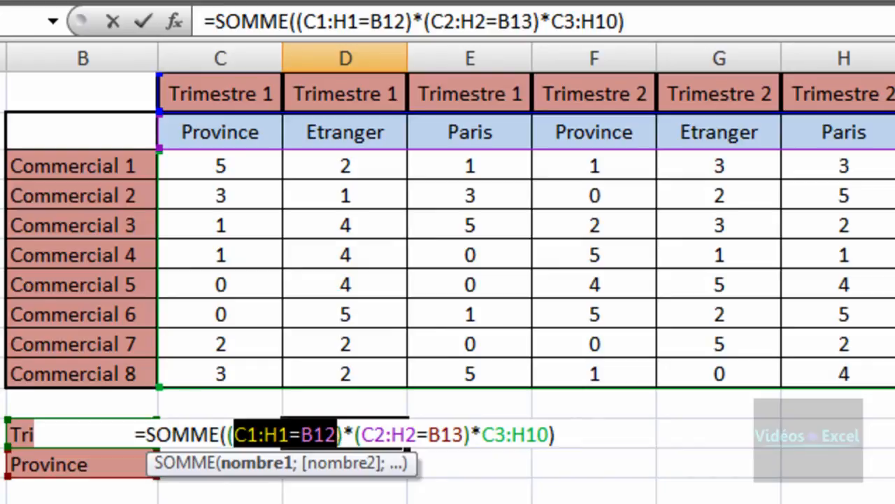
key(F9)
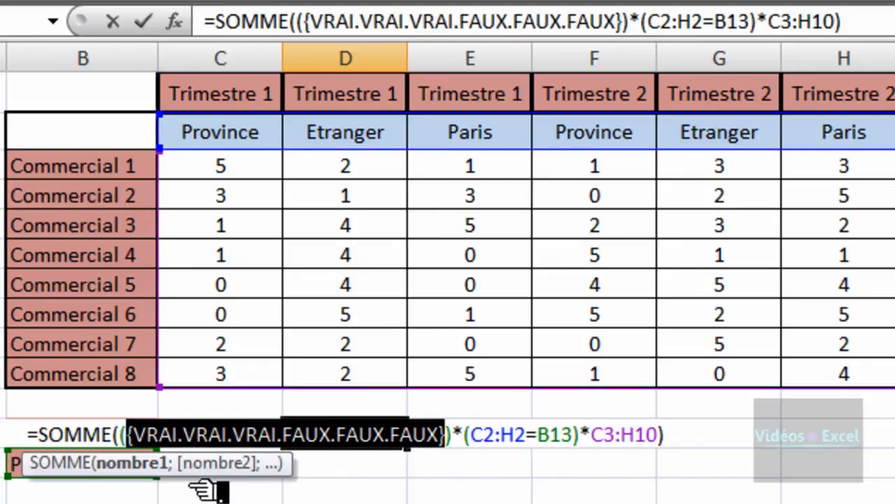
key(ctrl+z)
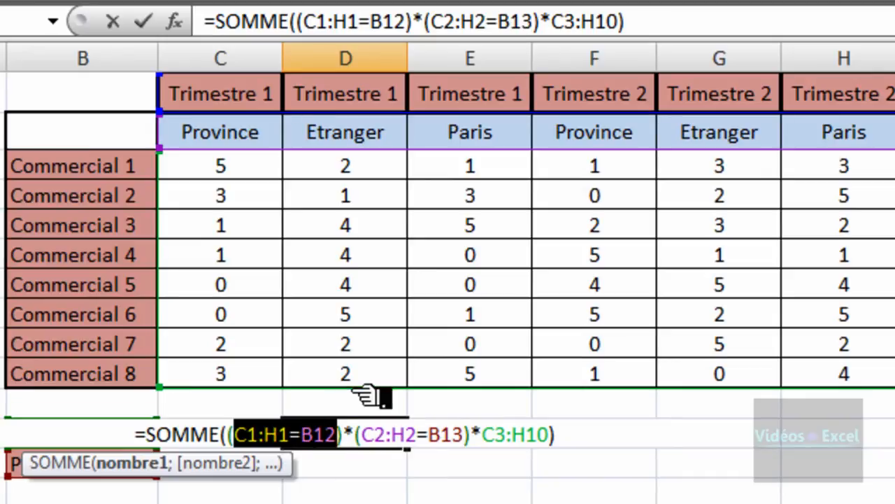
key(F9)
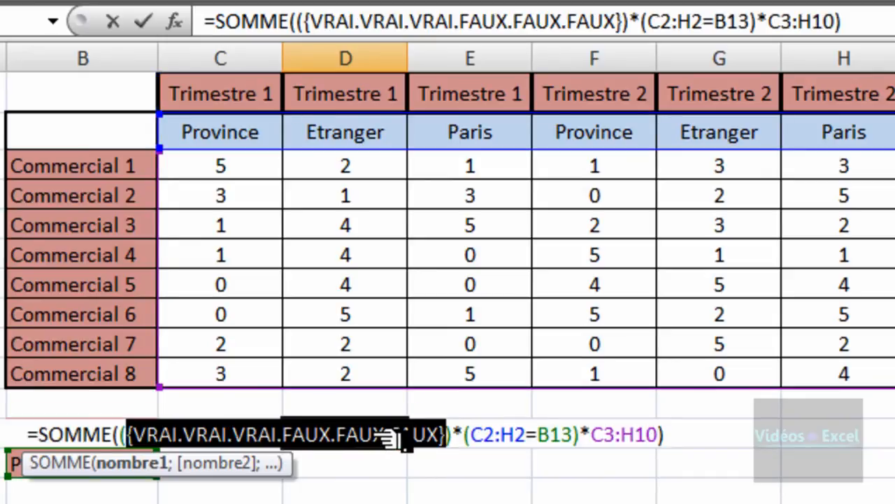
key(ctrl+z)
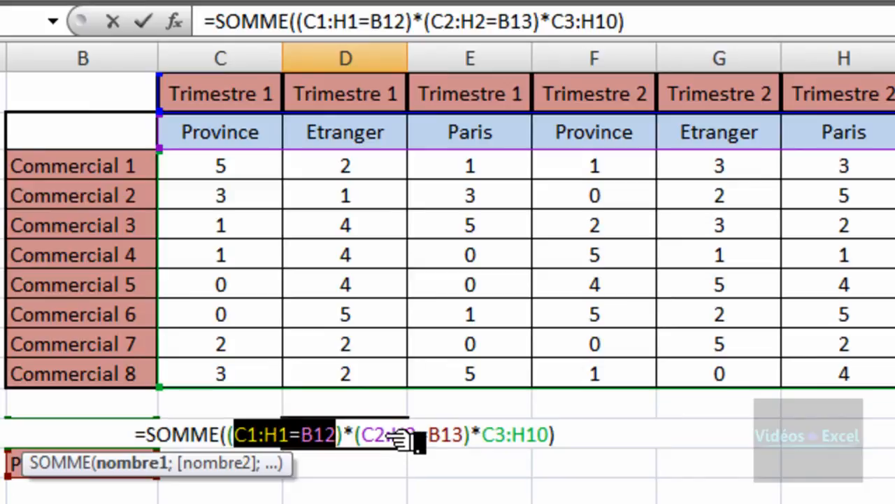
- Evaluate the region condition C2:H2=B13 inside D12's formula, restore it, and revalidate the formula as a matrix formula
click(399, 439)
drag(374, 434, 469, 434)
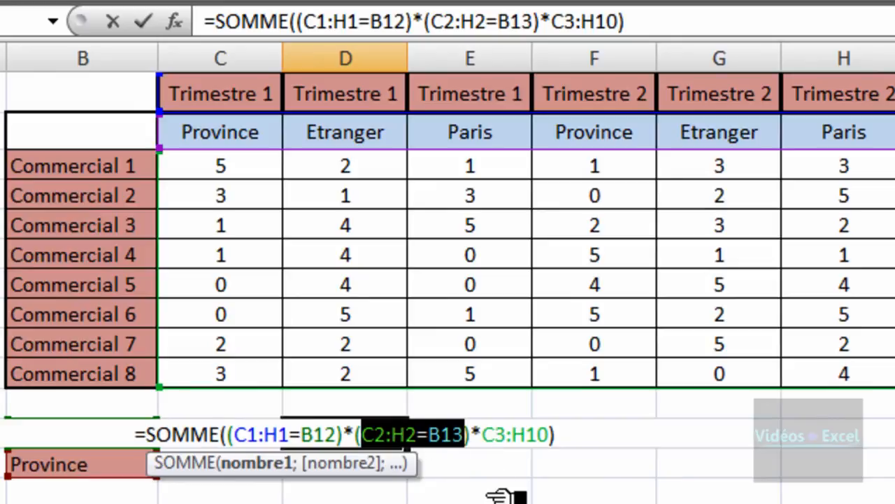
key(F9)
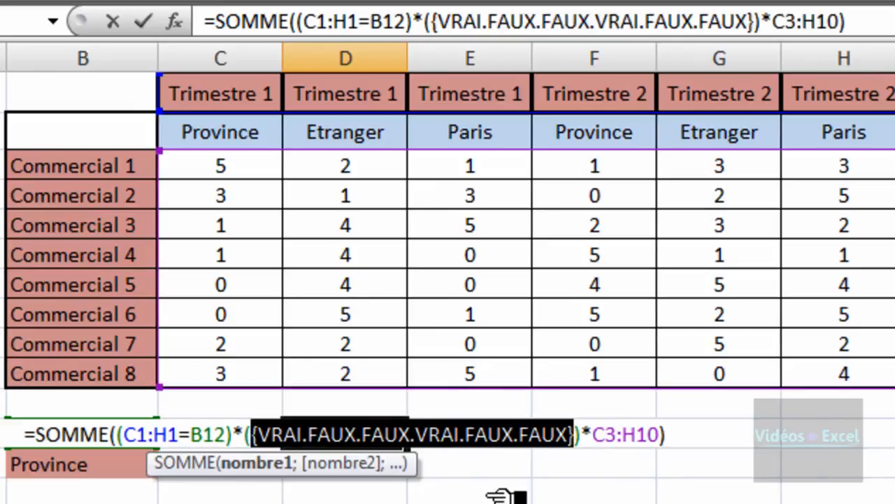
key(ctrl+z)
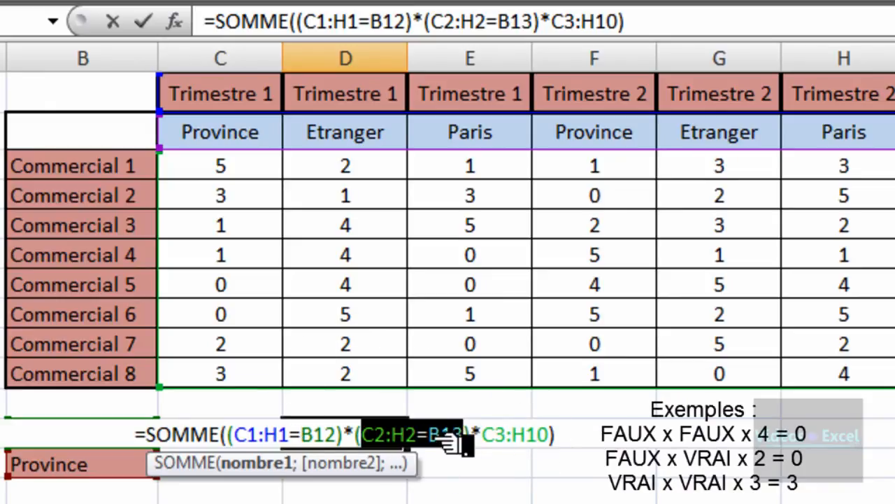
key(ctrl+shift+Return)
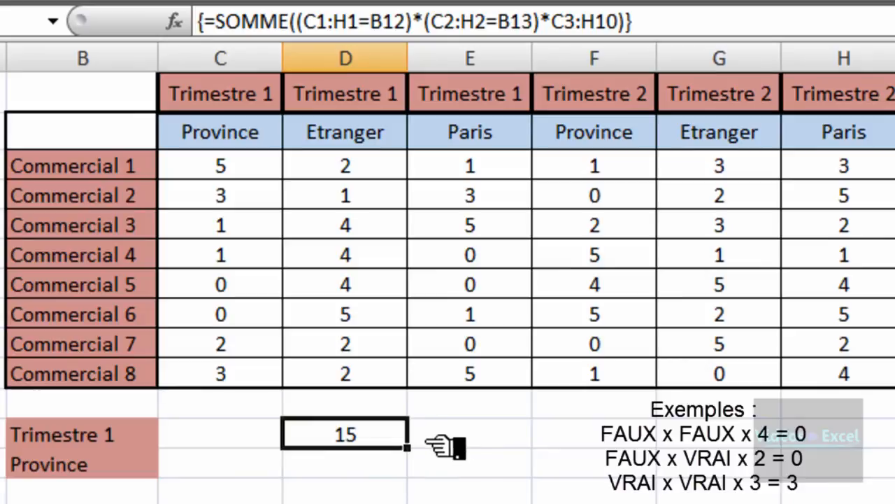
- Start a SOMMEPROD formula in D13 and move the function's syntax tooltip clear of the formula
click(352, 474)
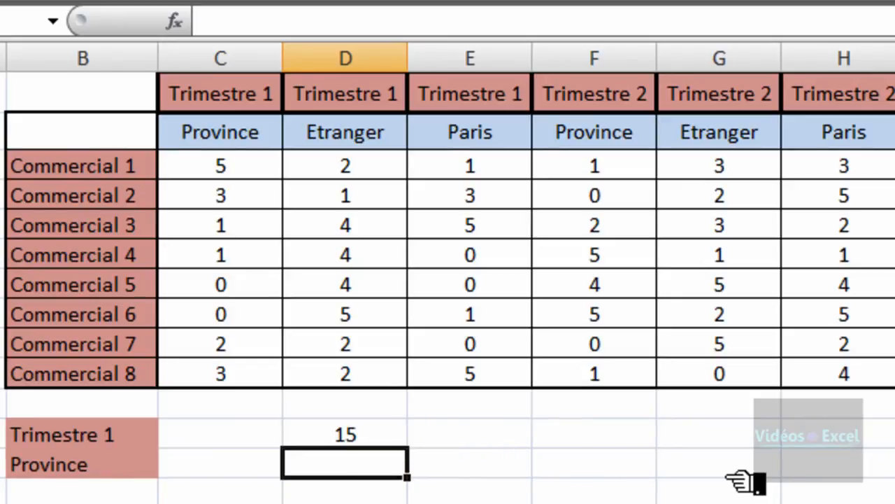
text(=som)
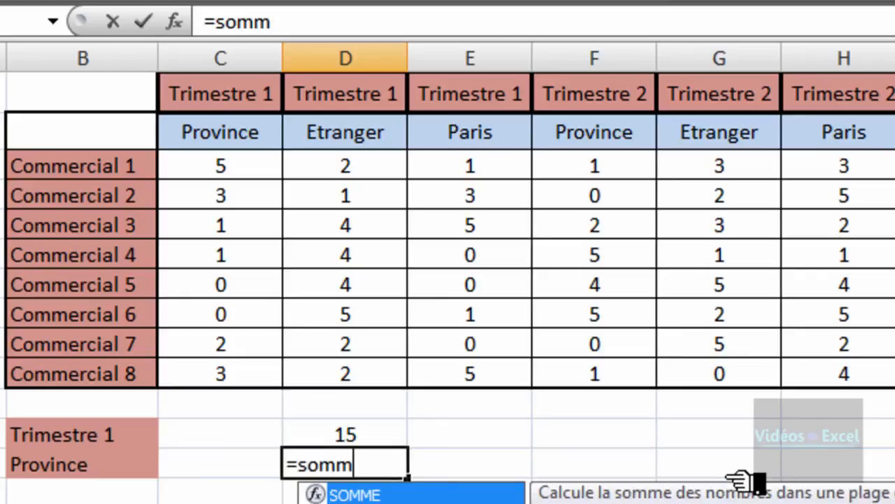
text(m)
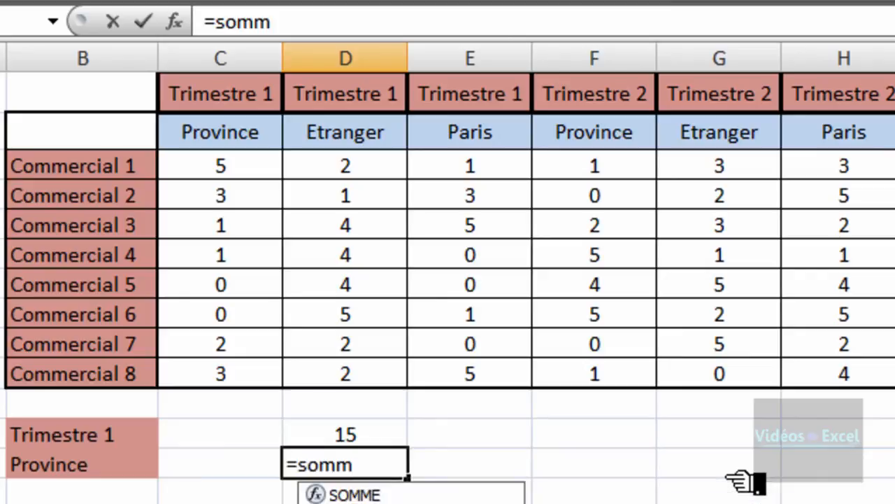
text(ep)
key(Tab)
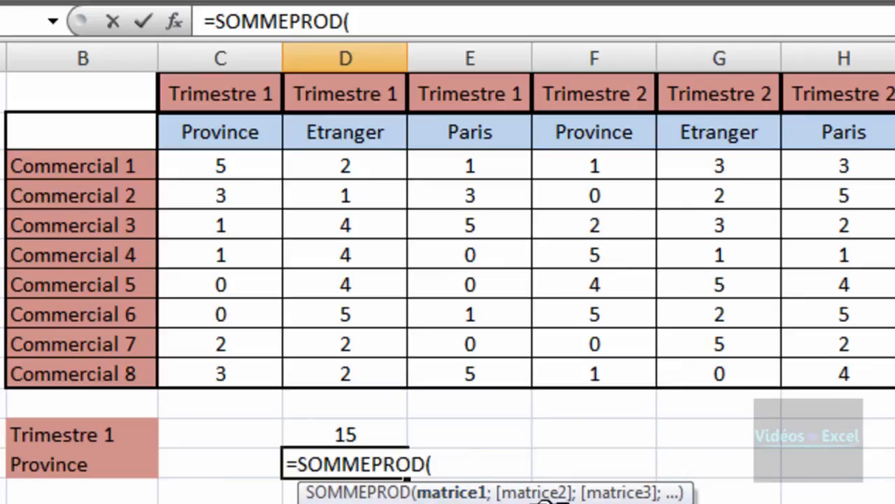
drag(511, 496, 859, 471)
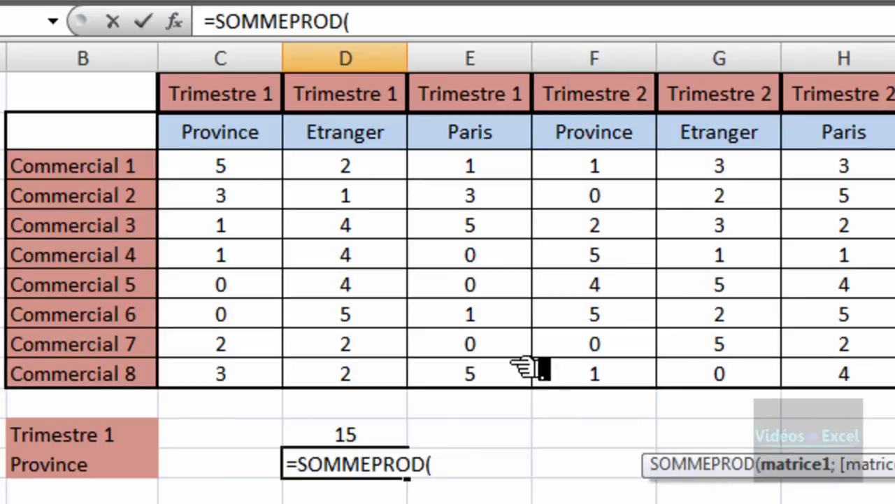
- Enter the parenthesised quarter condition (C1:H1=B12) as D13's first SOMMEPROD factor, followed by a multiplication sign
drag(230, 94, 879, 98)
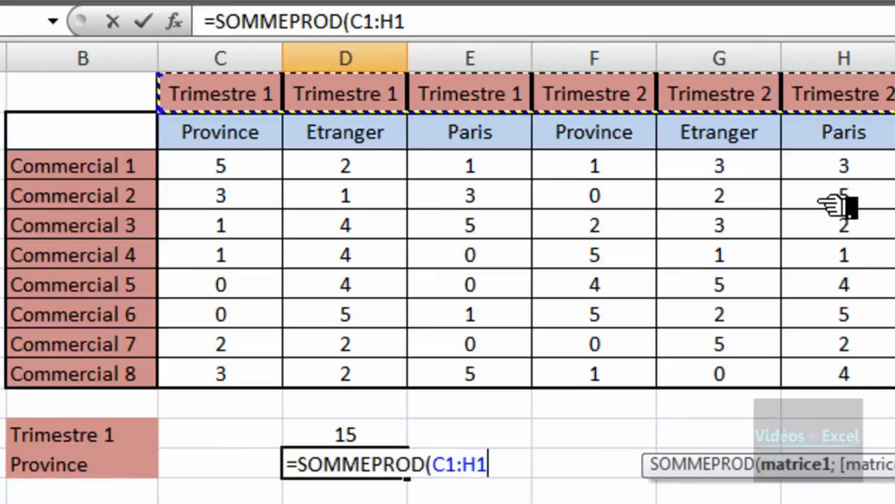
text(=)
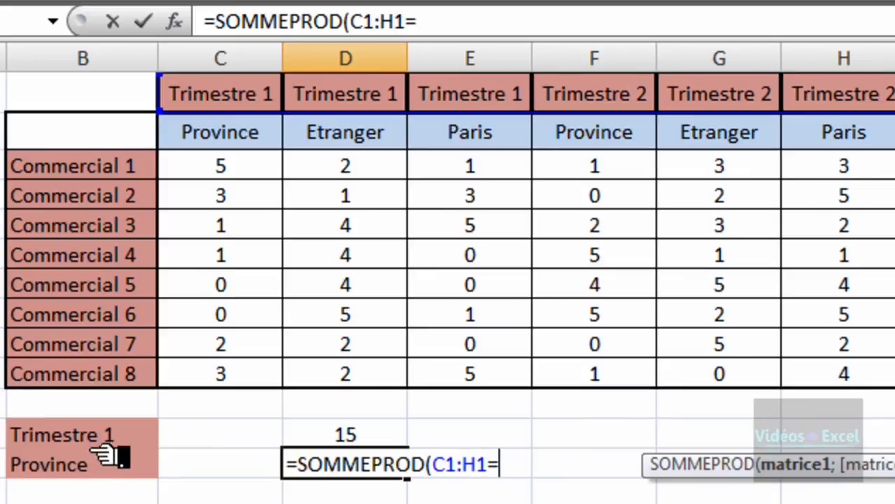
click(109, 436)
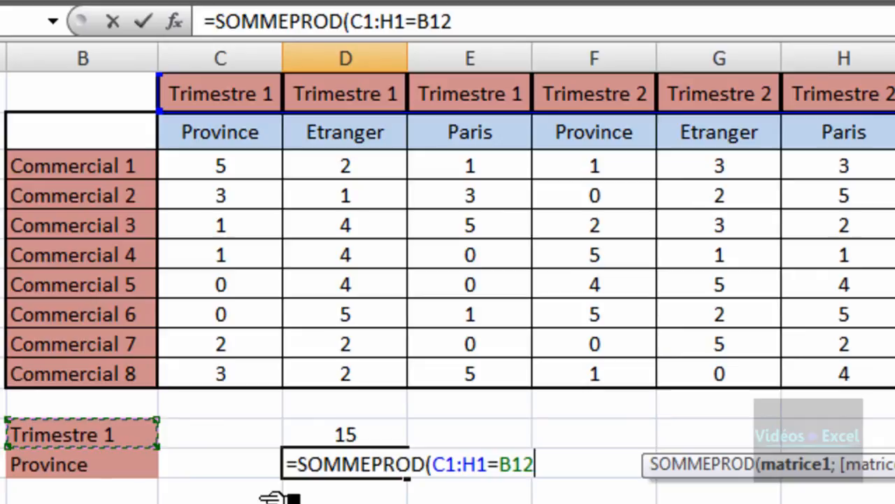
click(433, 464)
text(()
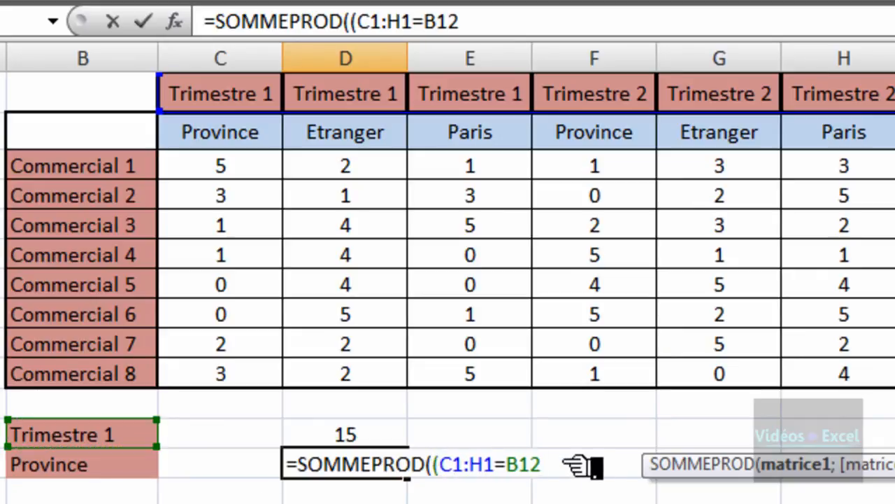
key(End)
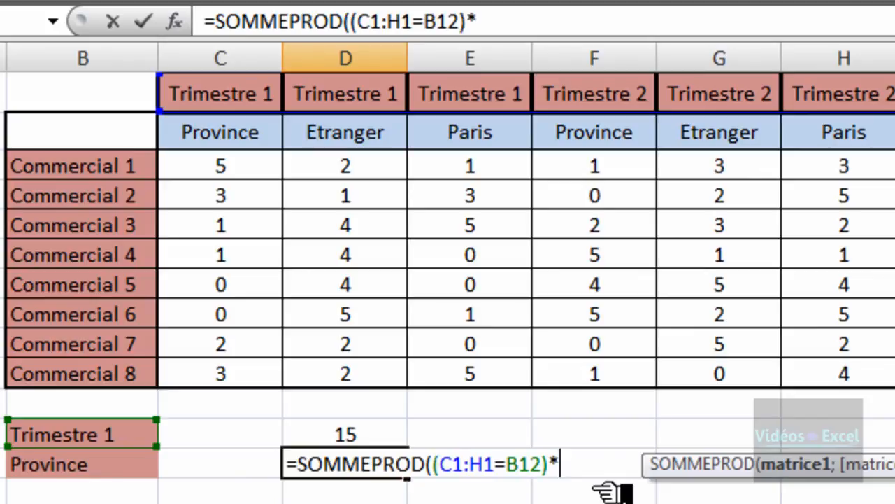
- Enter the parenthesised region condition (C2:H2=B13) as D13's second SOMMEPROD factor, followed by a multiplication sign
text()*()
drag(223, 137, 809, 144)
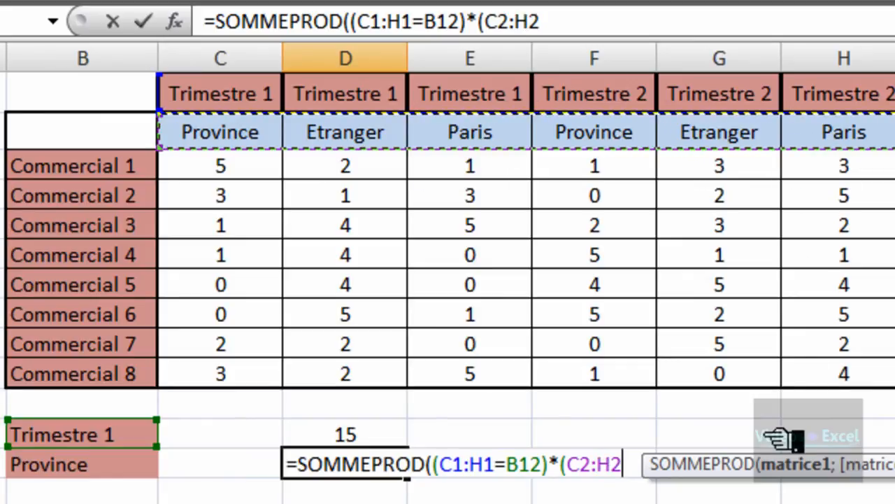
text(=)
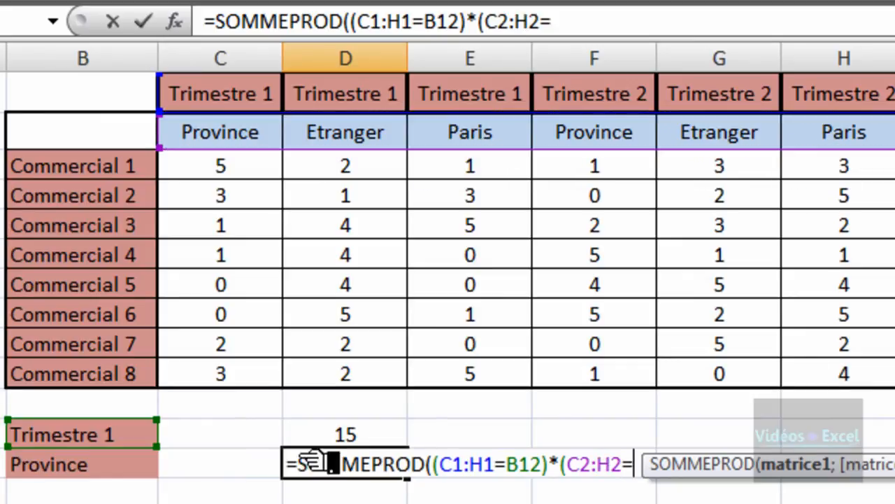
click(98, 468)
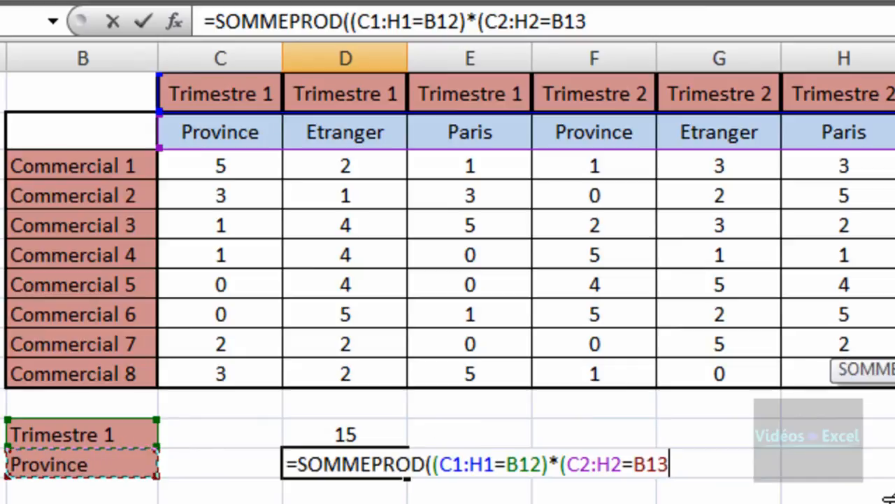
text()*)
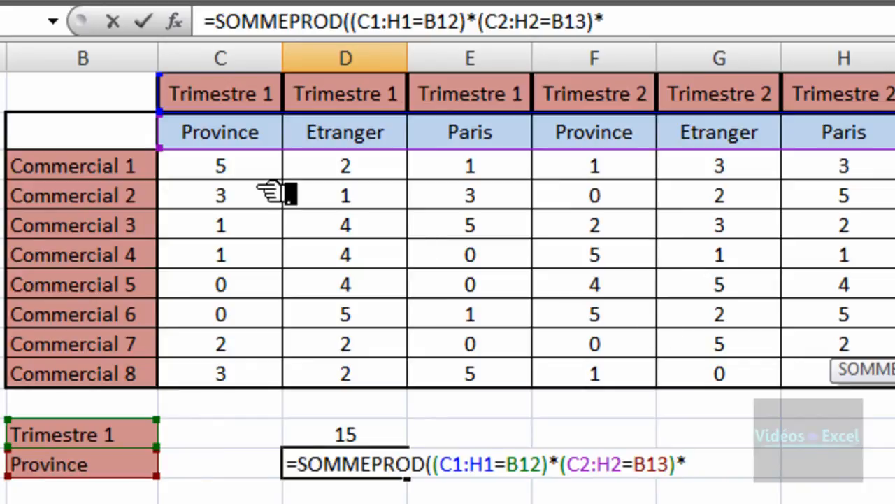
- Complete D13's SOMMEPROD formula with the data range C3:H10 as last factor, validate it, and centre the cell's content
drag(278, 171, 867, 372)
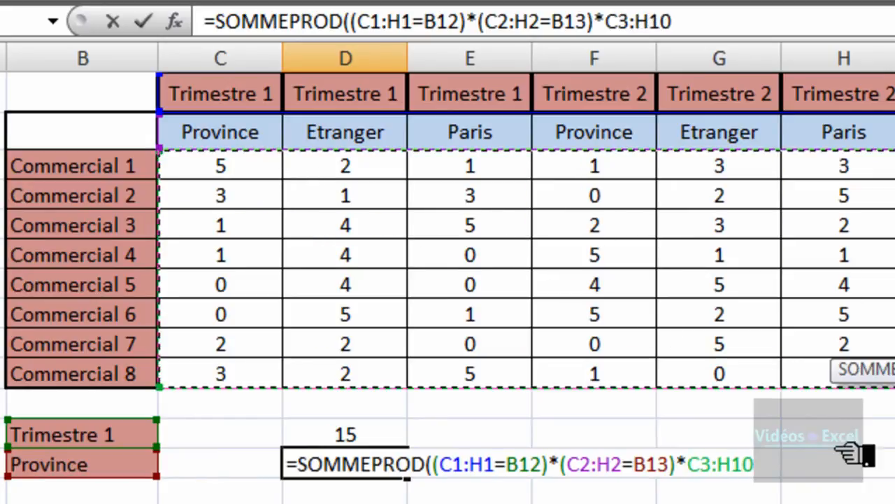
text())
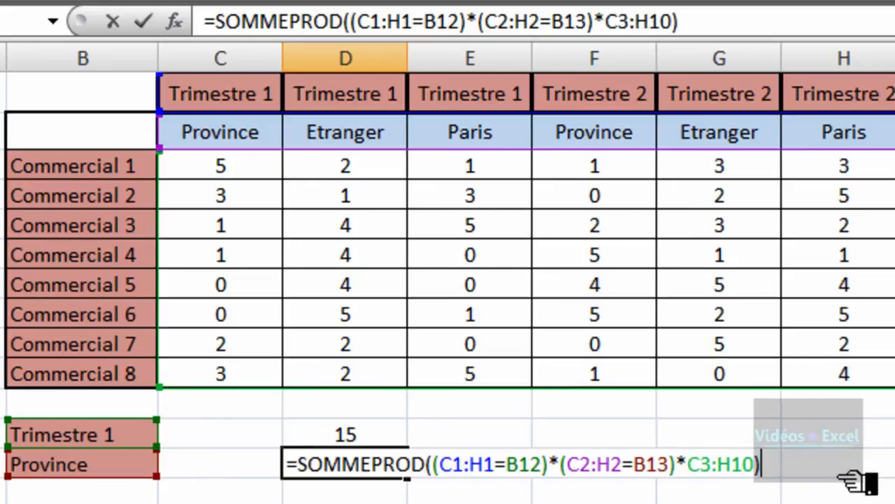
key(Return)
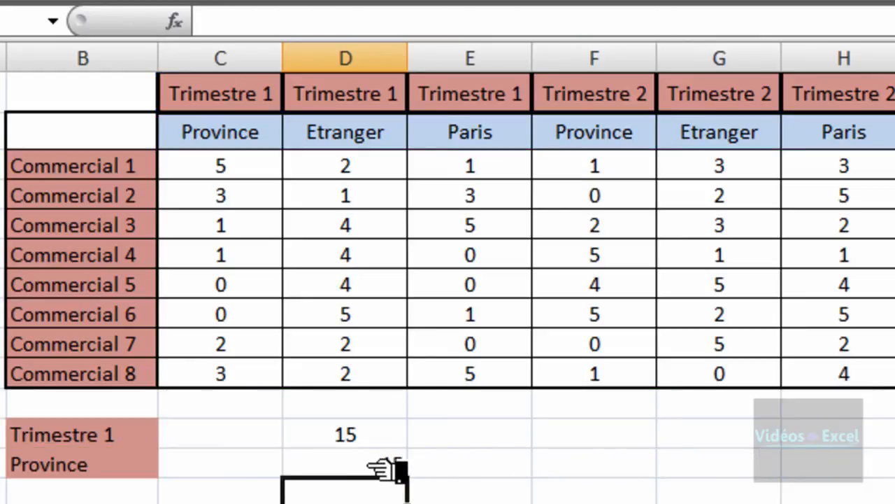
click(392, 465)
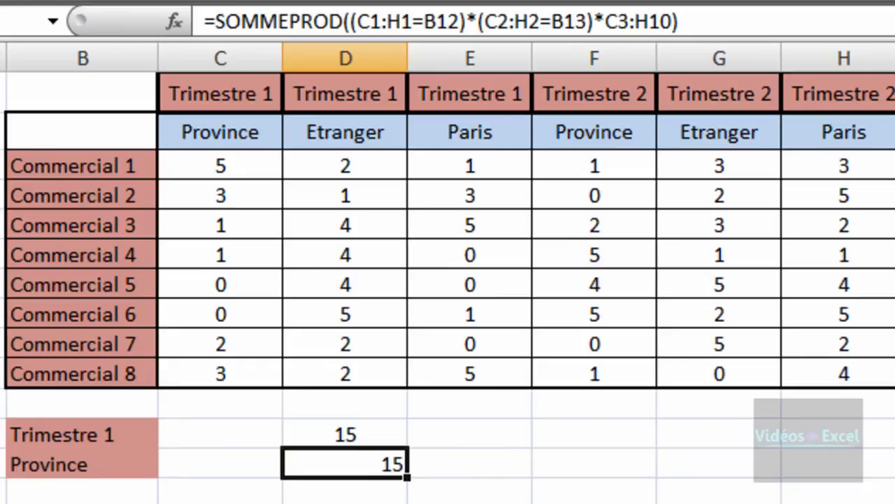
- Choose Trimestre 2 in the quarter drop-down in B12 and Etranger in the region drop-down in B13
click(136, 437)
click(170, 434)
click(168, 476)
click(150, 477)
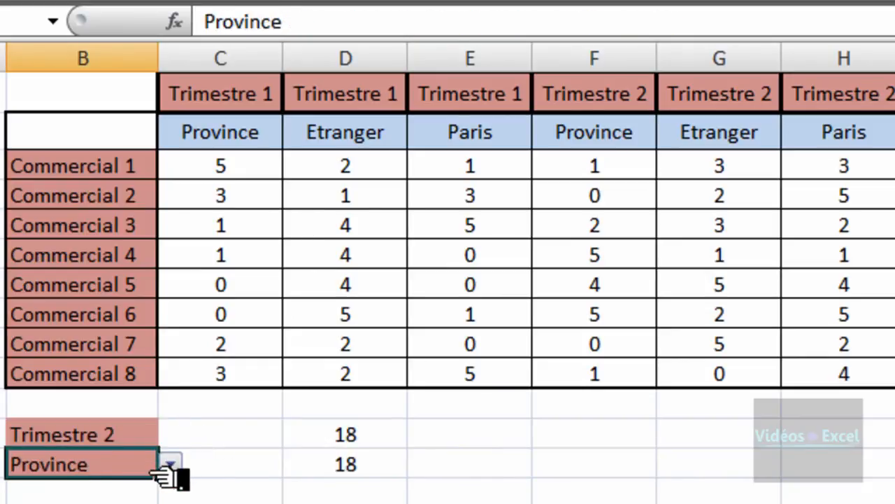
click(171, 463)
click(170, 500)
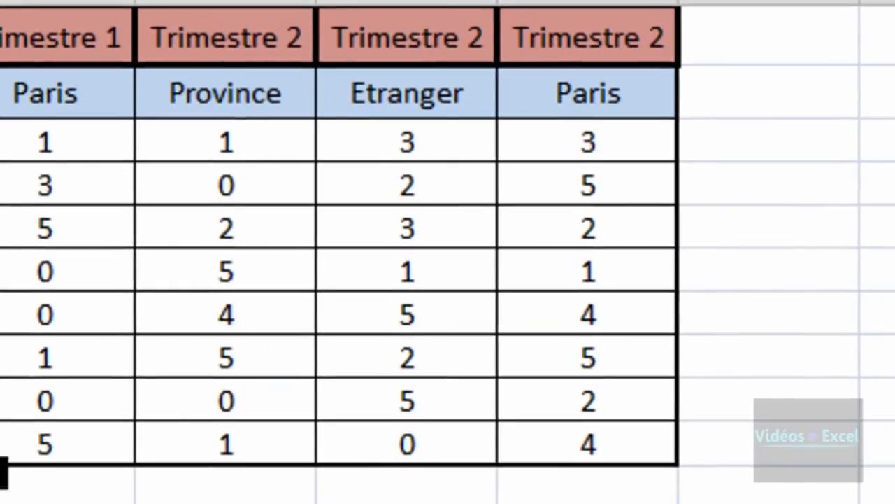
- Select the Trimestre 2 Etranger figures in column G to check their sum against both formulas, then deselect them
drag(389, 152, 422, 448)
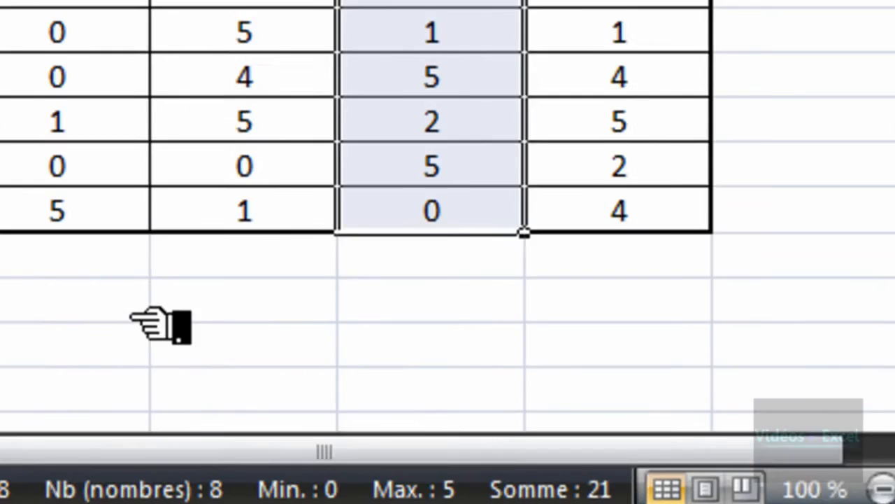
click(524, 435)
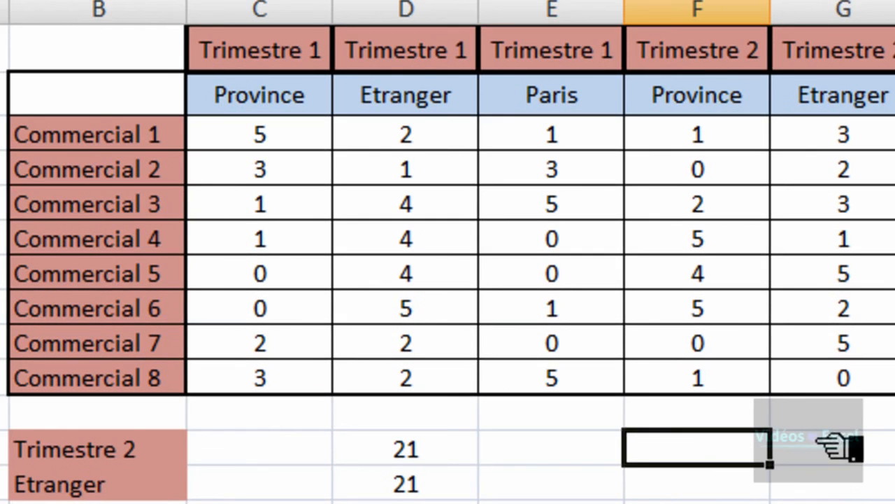
click(835, 451)
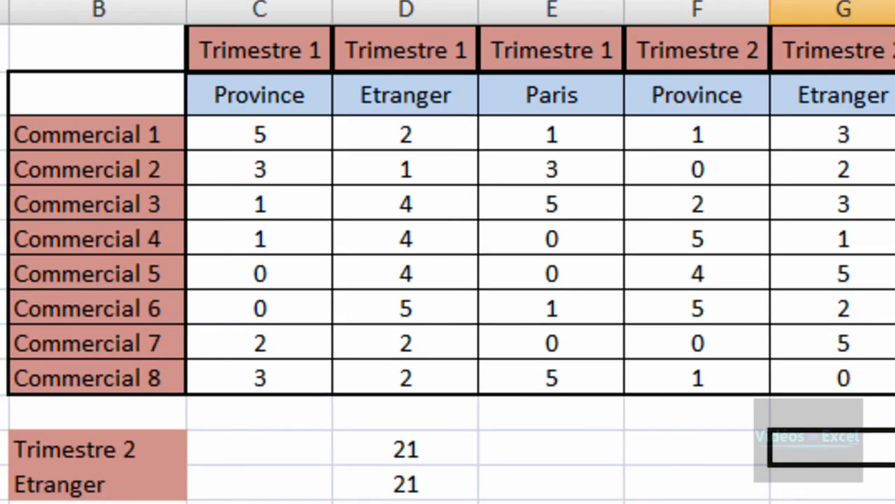